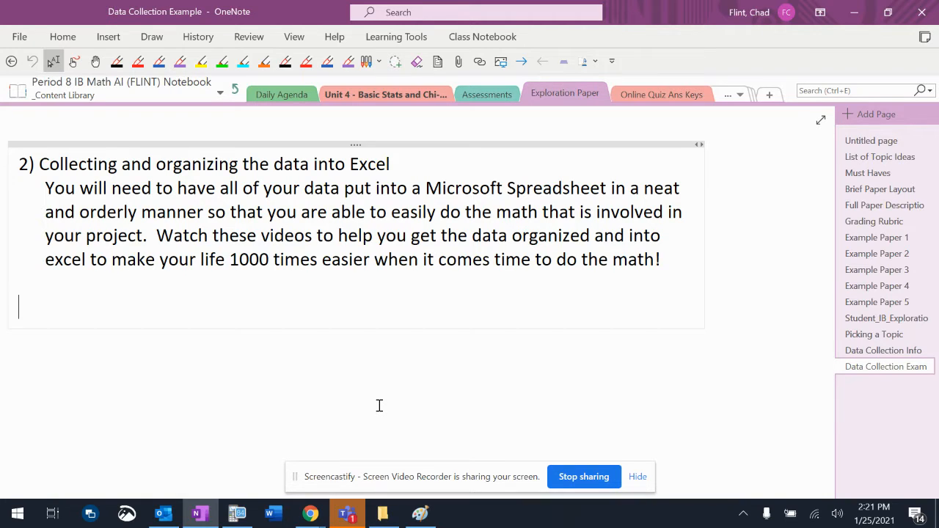
{"action": "left_click", "coordinate": [310, 513]}
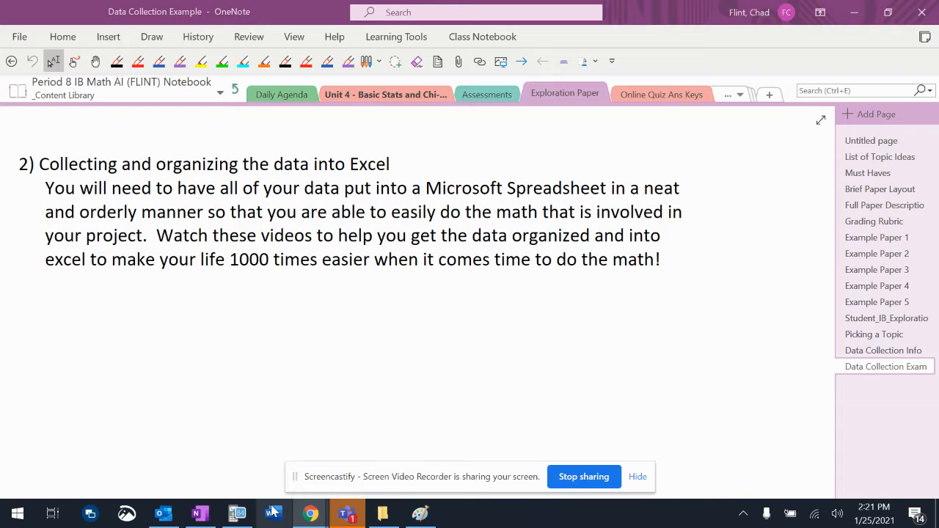
{"action": "mouse_move", "coordinate": [310, 514]}
{"action": "left_click", "coordinate": [309, 440]}
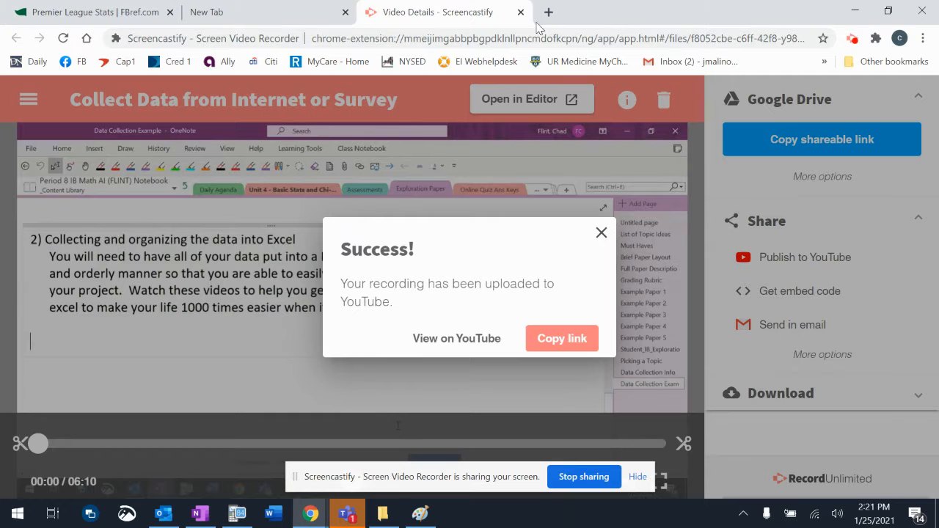
{"action": "key", "text": "alt+Tab"}
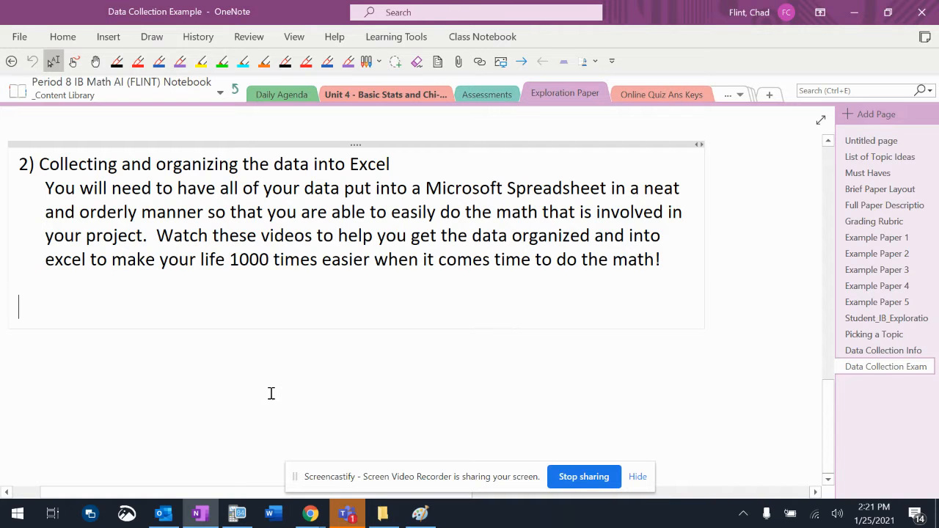
Step: Switch to Chrome and load office365.com in the empty tab
{"action": "mouse_move", "coordinate": [304, 517]}
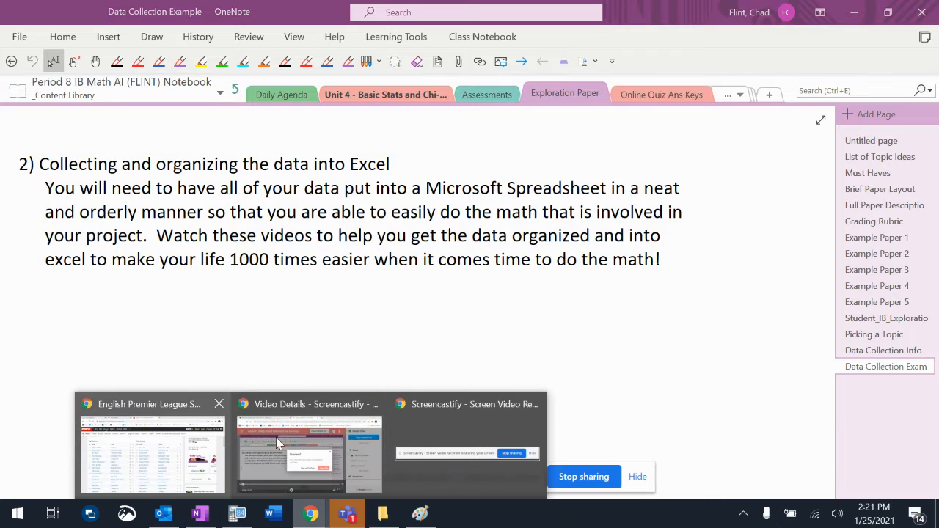
{"action": "left_click", "coordinate": [300, 443]}
{"action": "left_click", "coordinate": [285, 15]}
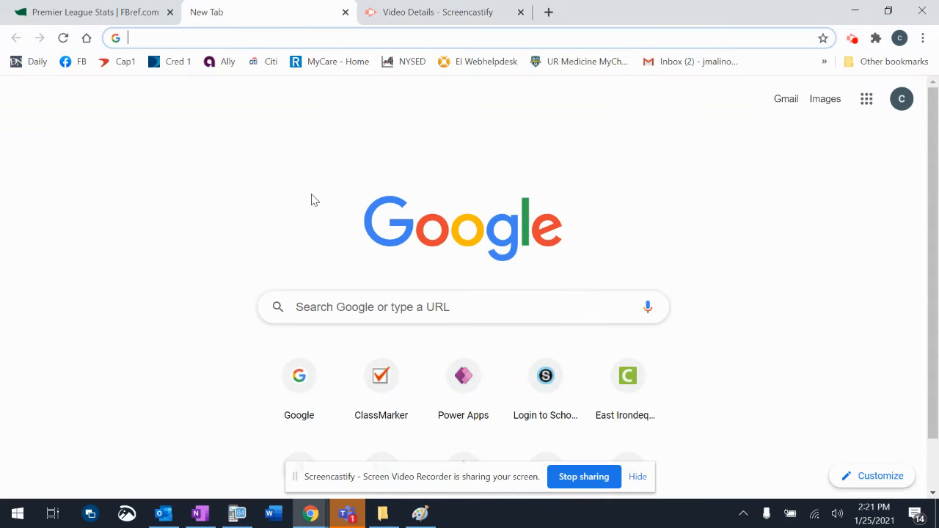
{"action": "type", "text": "f"}
{"action": "key", "text": "BackSpace"}
{"action": "type", "text": "of"}
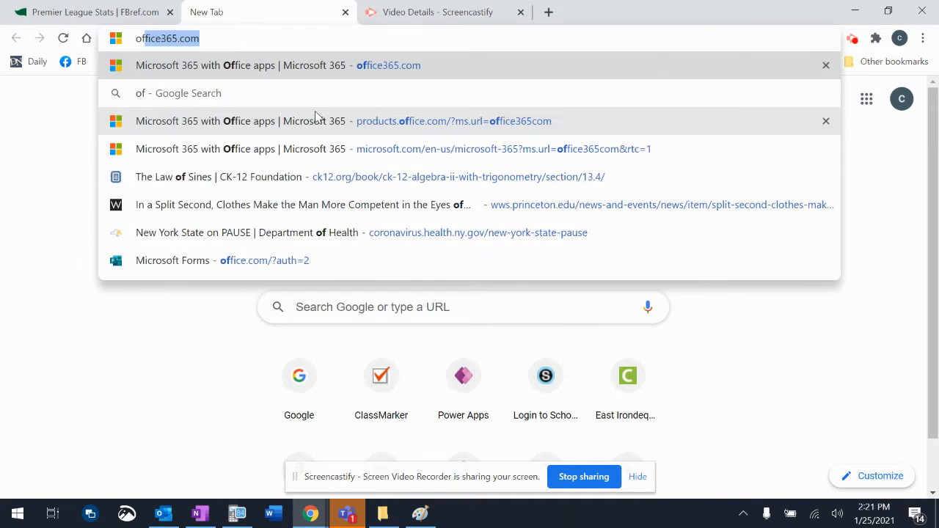
{"action": "key", "text": "Return"}
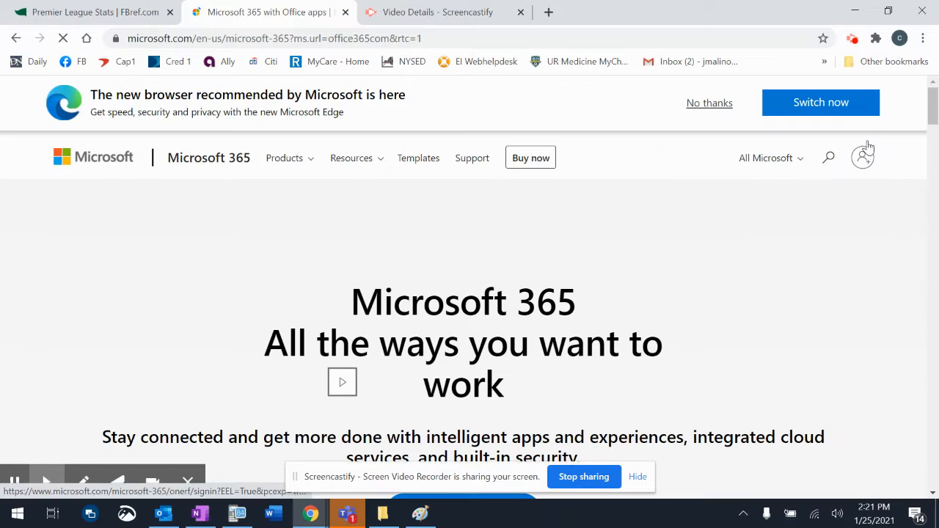
Step: Dismiss the Edge browser recommendation and sign in to Microsoft 365 with the school account's e-mail address
{"action": "left_click", "coordinate": [712, 104]}
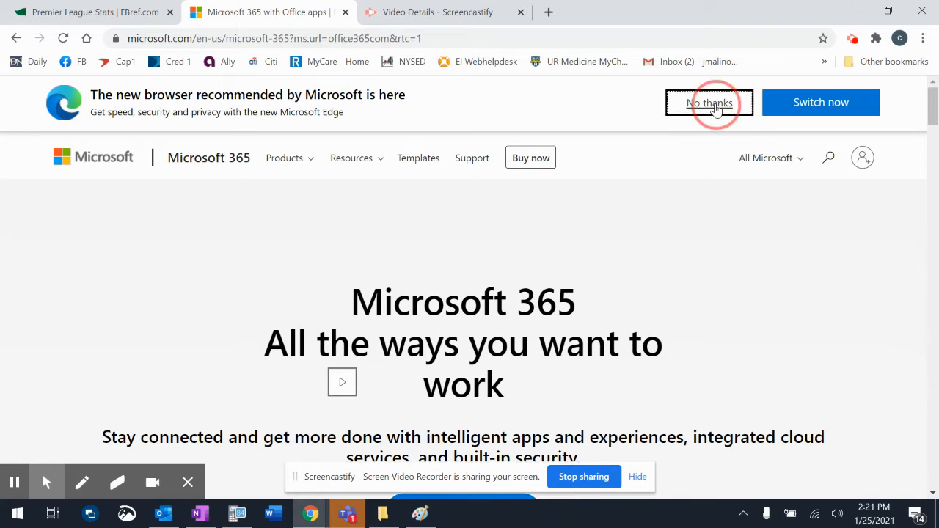
{"action": "left_click", "coordinate": [864, 96]}
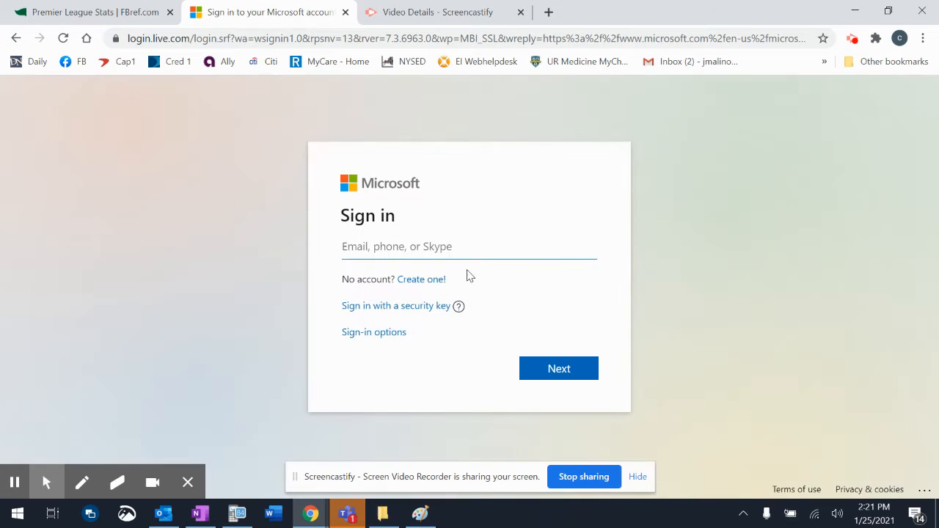
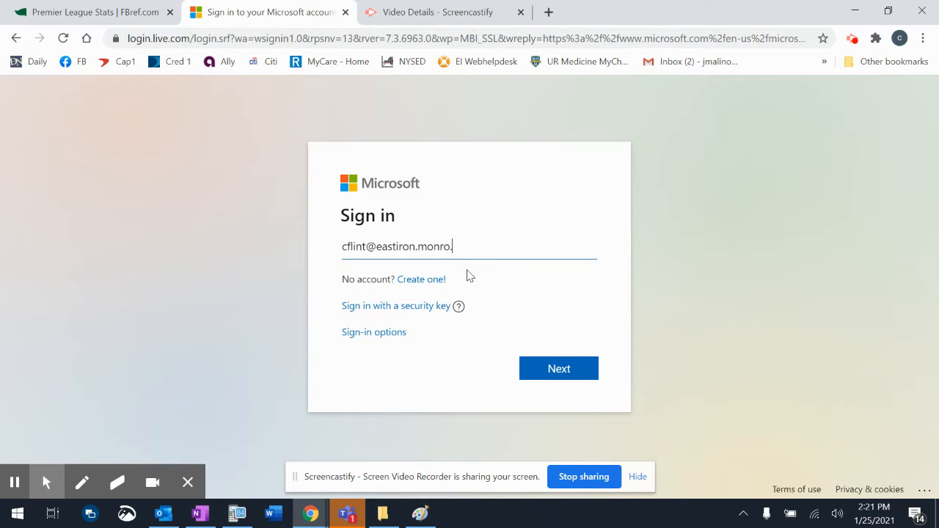
{"action": "key", "text": "Return"}
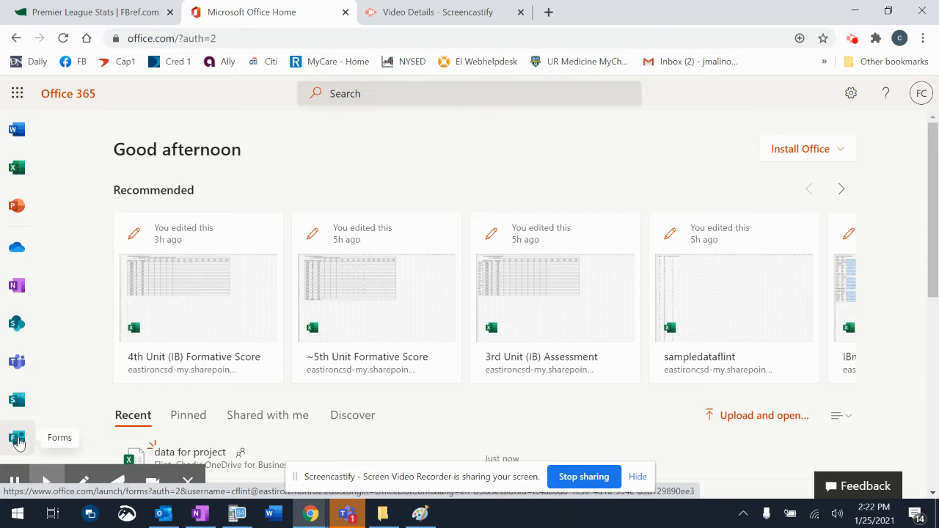
Step: Open the form "How many pair of shoes do you own?" in Microsoft Forms and look over its questions
{"action": "left_click", "coordinate": [17, 440]}
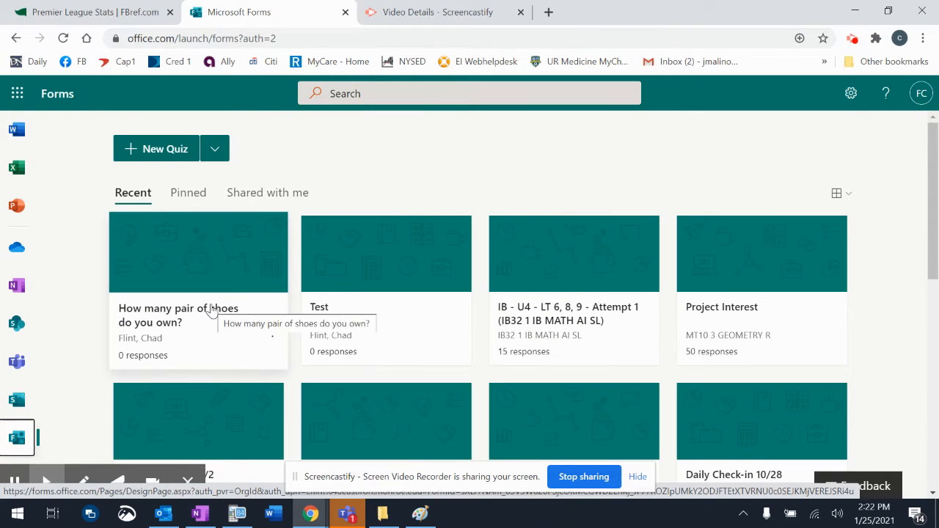
{"action": "left_click", "coordinate": [156, 294]}
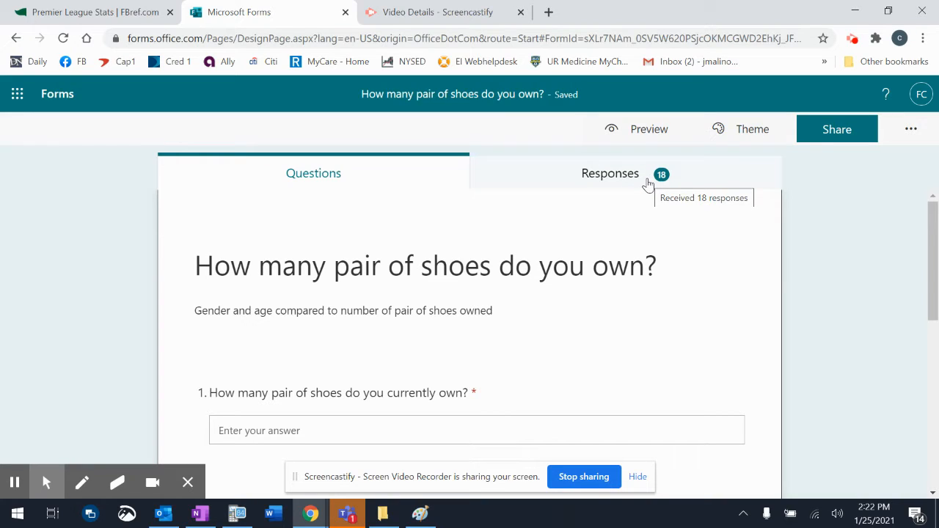
{"action": "left_click", "coordinate": [635, 477]}
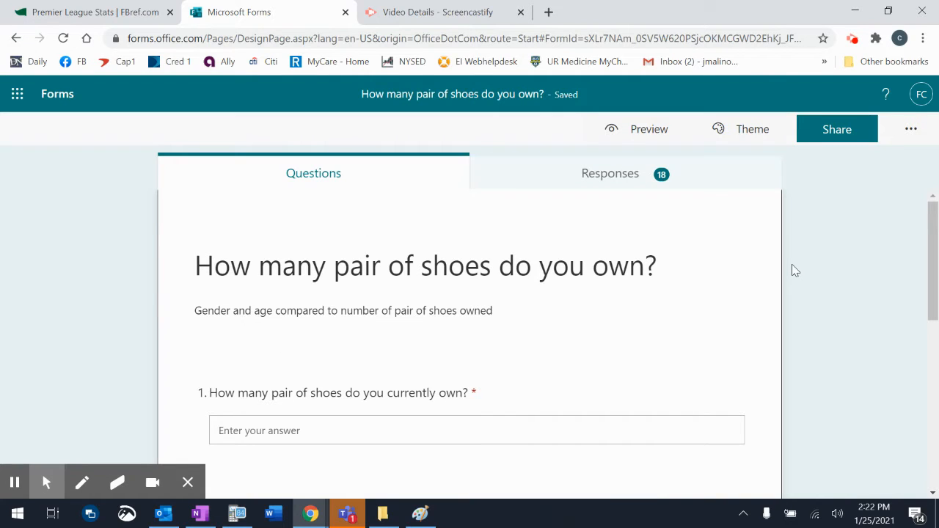
{"action": "scroll", "coordinate": [792, 271], "scroll_direction": "down", "scroll_amount": 1}
{"action": "scroll", "coordinate": [792, 271], "scroll_direction": "up", "scroll_amount": 1}
{"action": "scroll", "coordinate": [733, 295], "scroll_direction": "down", "scroll_amount": 4}
{"action": "scroll", "coordinate": [734, 295], "scroll_direction": "up", "scroll_amount": 3}
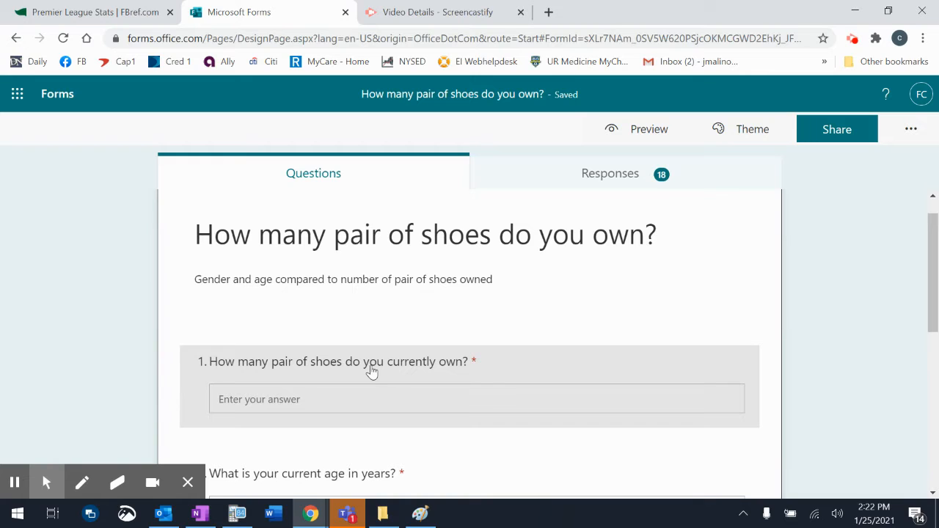
Step: Examine the form's response summary for all four questions, including the gender chart and the additional response options
{"action": "left_click", "coordinate": [566, 173]}
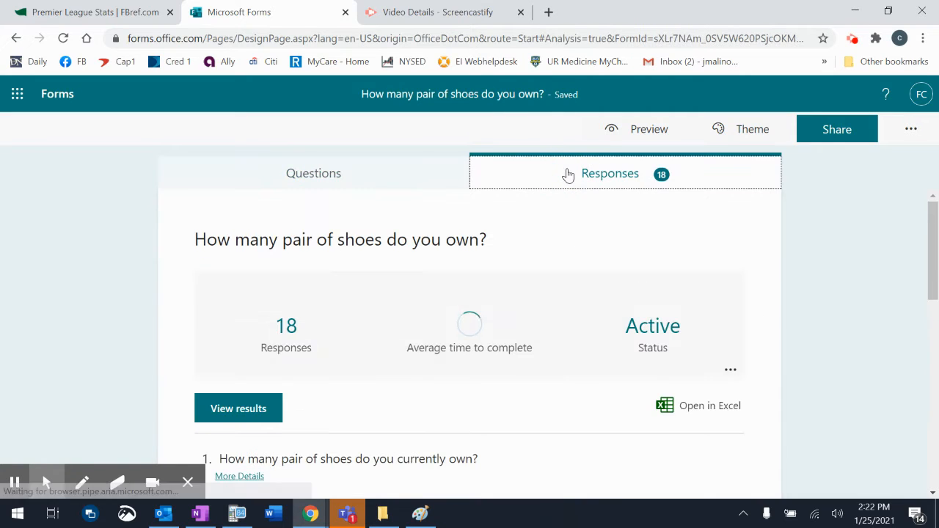
{"action": "scroll", "coordinate": [792, 419], "scroll_direction": "down", "scroll_amount": 1}
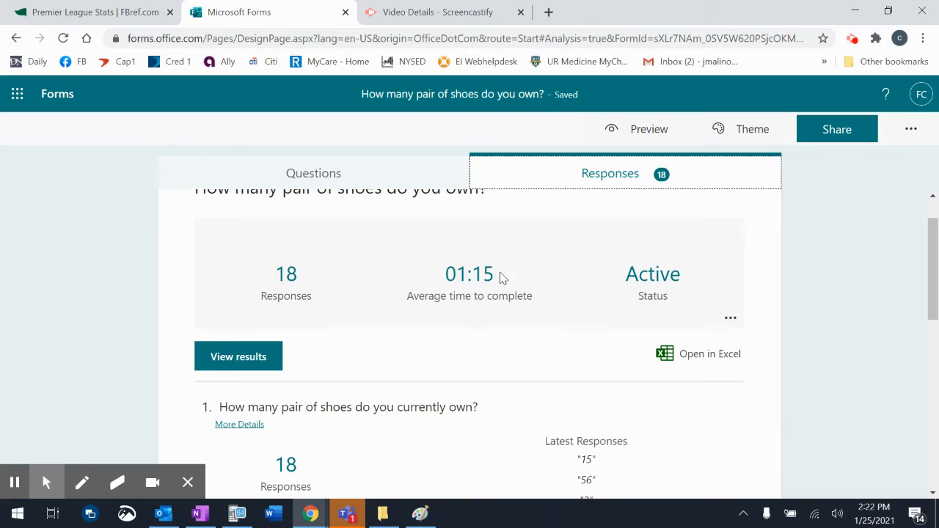
{"action": "left_click", "coordinate": [731, 319]}
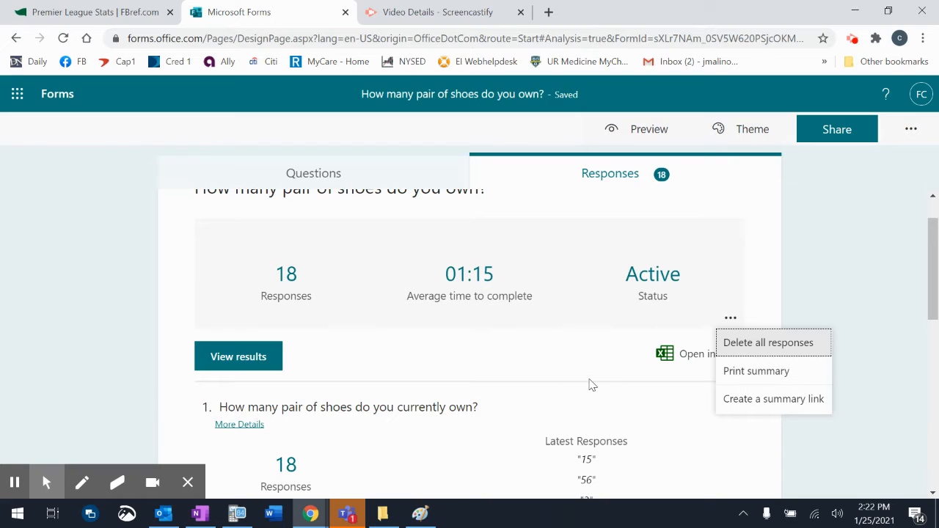
{"action": "left_click", "coordinate": [591, 385]}
{"action": "scroll", "coordinate": [591, 384], "scroll_direction": "down", "scroll_amount": 2}
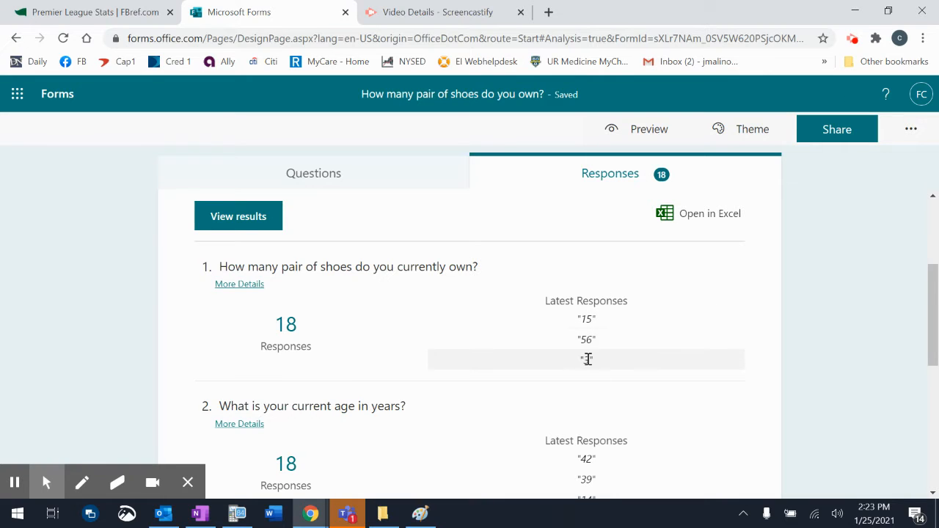
{"action": "scroll", "coordinate": [587, 358], "scroll_direction": "down", "scroll_amount": 3}
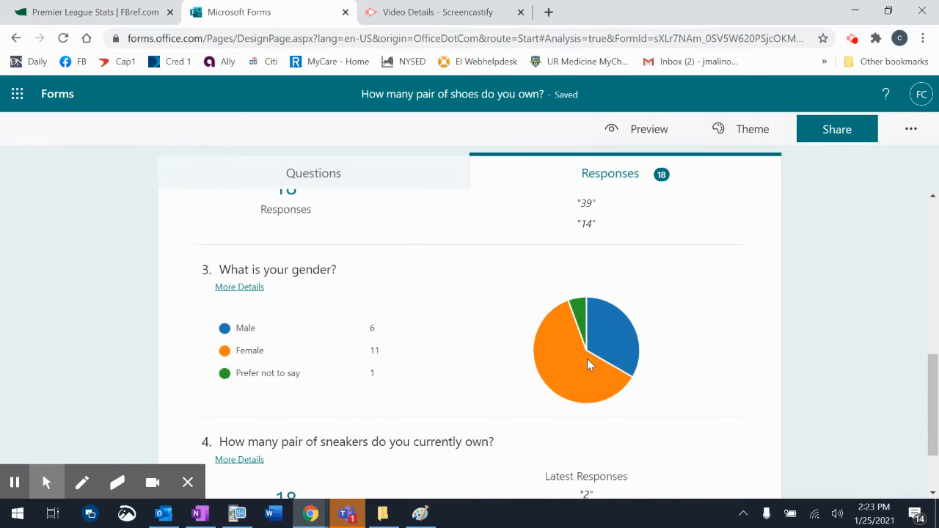
{"action": "mouse_move", "coordinate": [596, 370]}
{"action": "scroll", "coordinate": [642, 443], "scroll_direction": "down", "scroll_amount": 1}
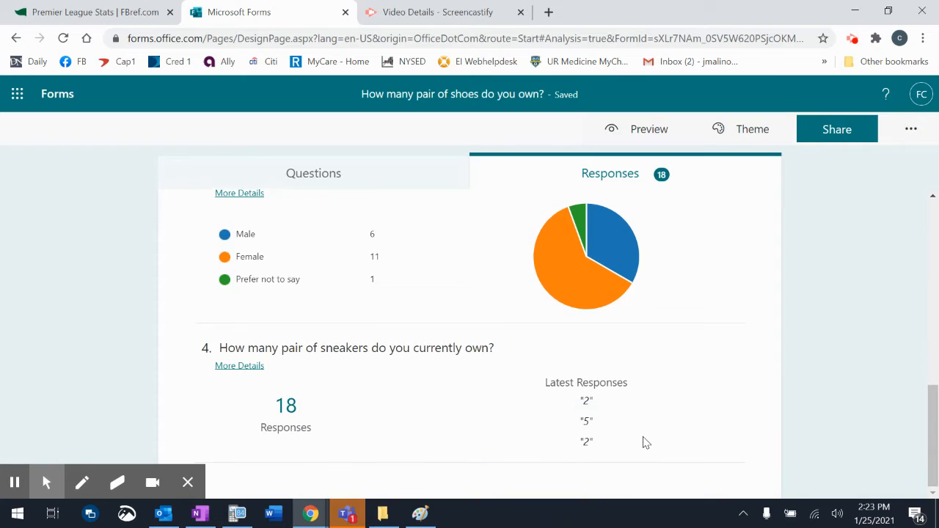
{"action": "scroll", "coordinate": [642, 442], "scroll_direction": "up", "scroll_amount": 5}
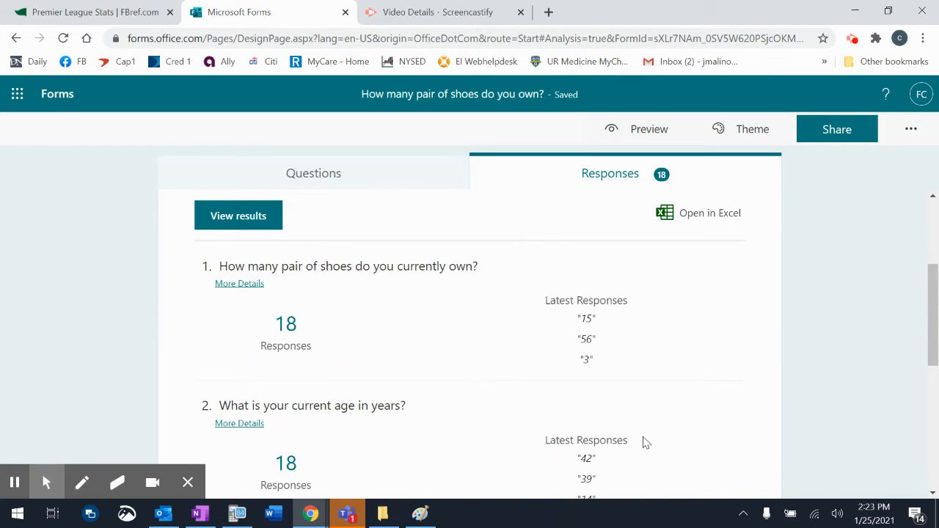
{"action": "scroll", "coordinate": [643, 443], "scroll_direction": "up", "scroll_amount": 2}
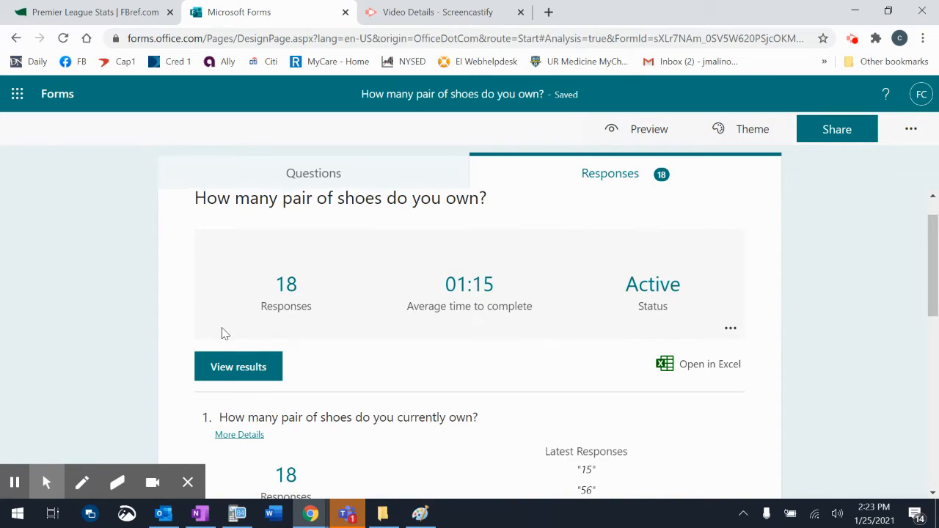
Step: View the first respondent's individual answers to all questions and return to the response summary
{"action": "left_click", "coordinate": [231, 360]}
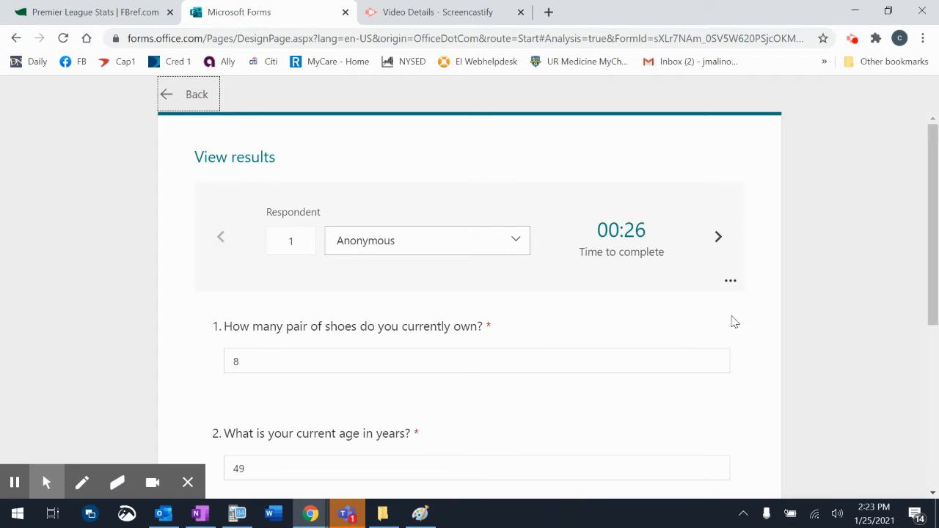
{"action": "scroll", "coordinate": [847, 321], "scroll_direction": "down", "scroll_amount": 4}
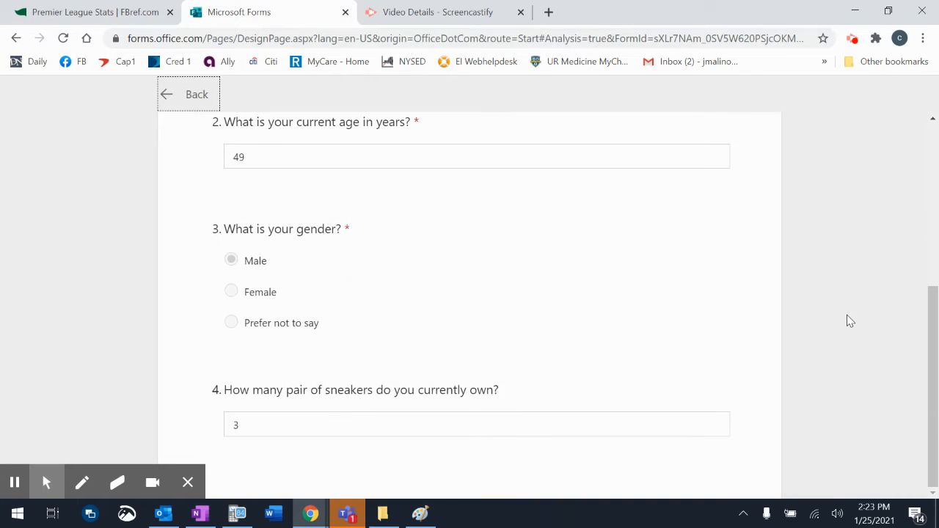
{"action": "scroll", "coordinate": [850, 321], "scroll_direction": "up", "scroll_amount": 5}
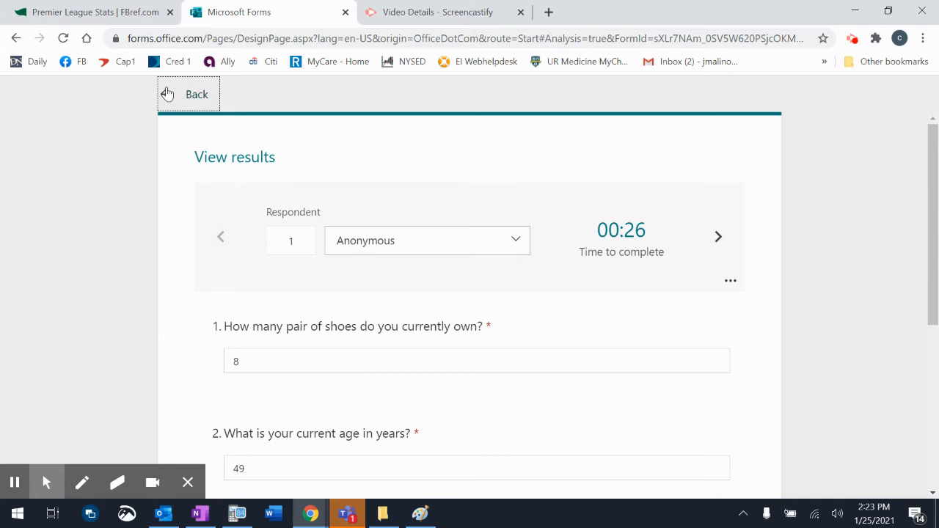
{"action": "left_click", "coordinate": [168, 93]}
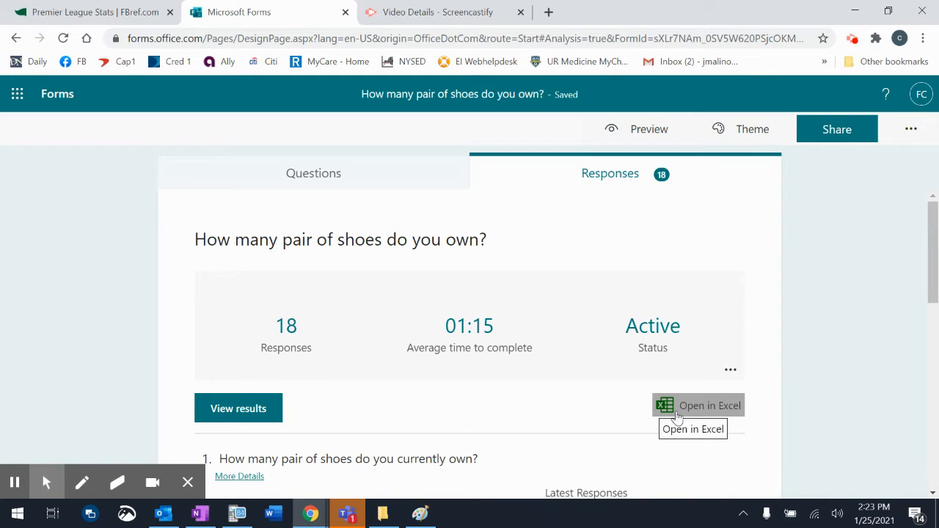
Step: Export the form responses to Excel and open the downloaded workbook for editing
{"action": "left_click", "coordinate": [676, 410]}
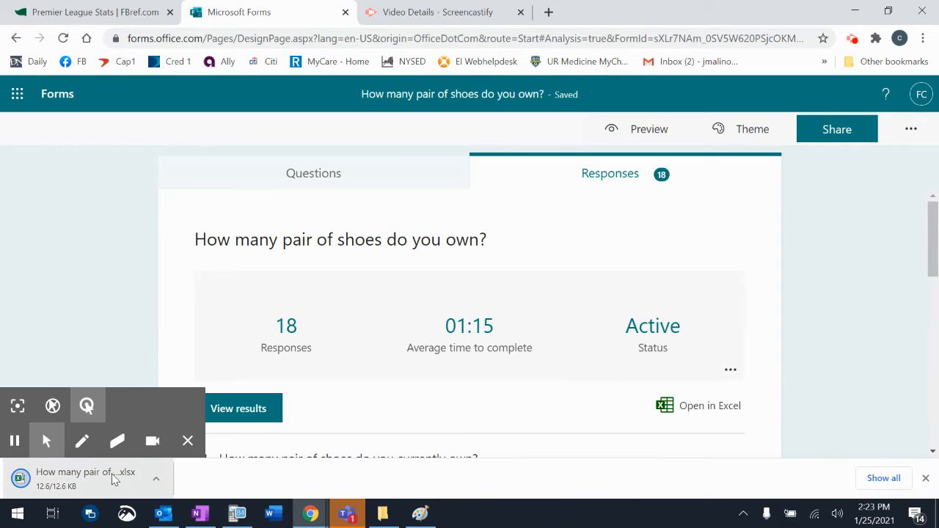
{"action": "left_click", "coordinate": [187, 442]}
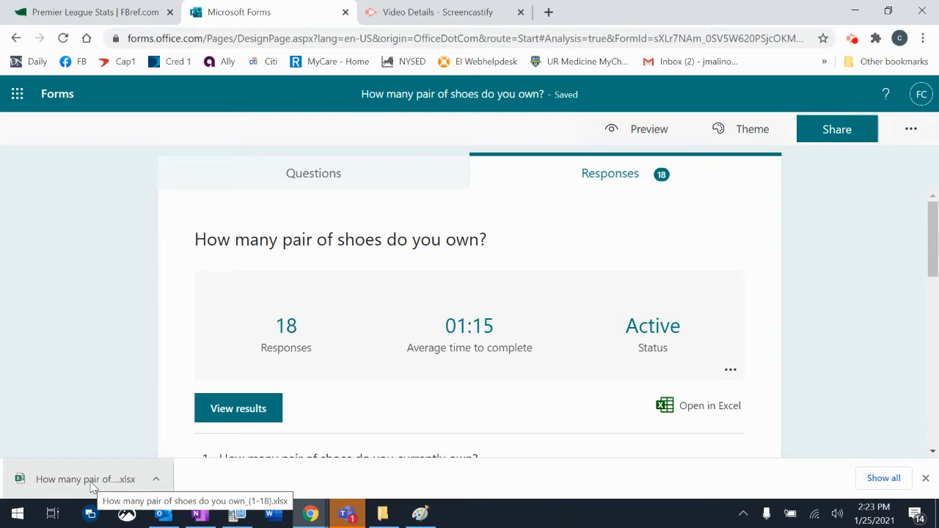
{"action": "left_click", "coordinate": [156, 481]}
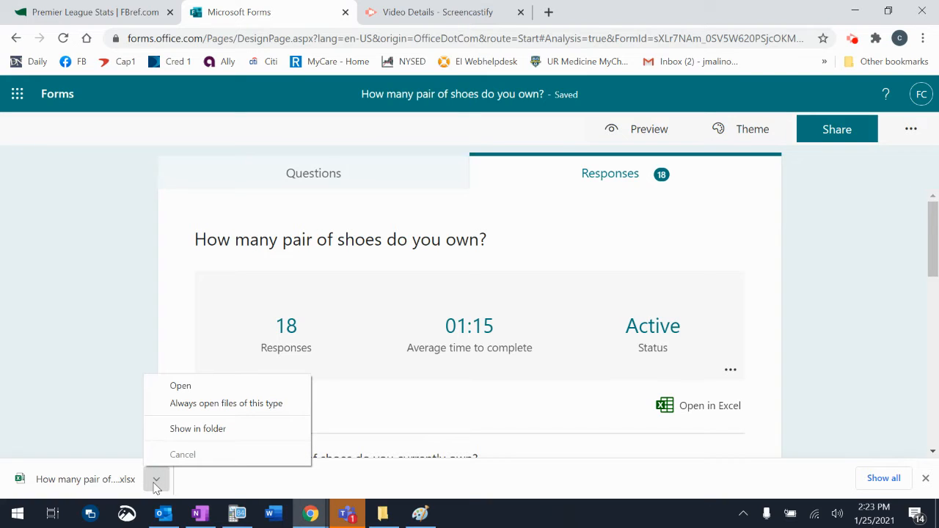
{"action": "left_click", "coordinate": [223, 389]}
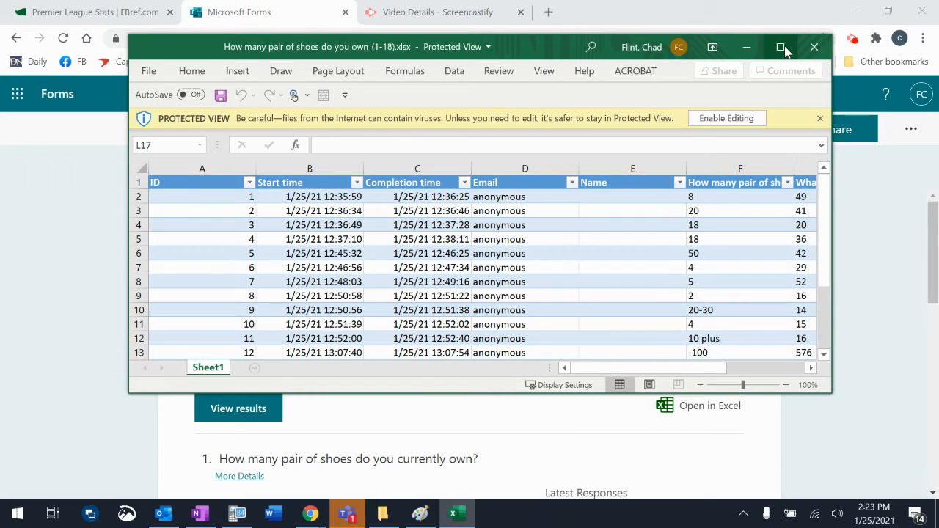
{"action": "left_click", "coordinate": [780, 47]}
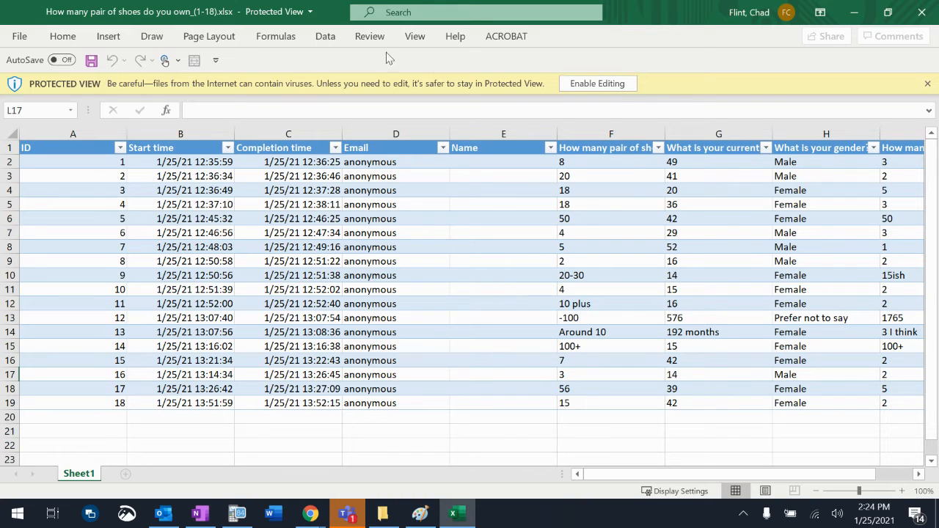
{"action": "left_click", "coordinate": [618, 85]}
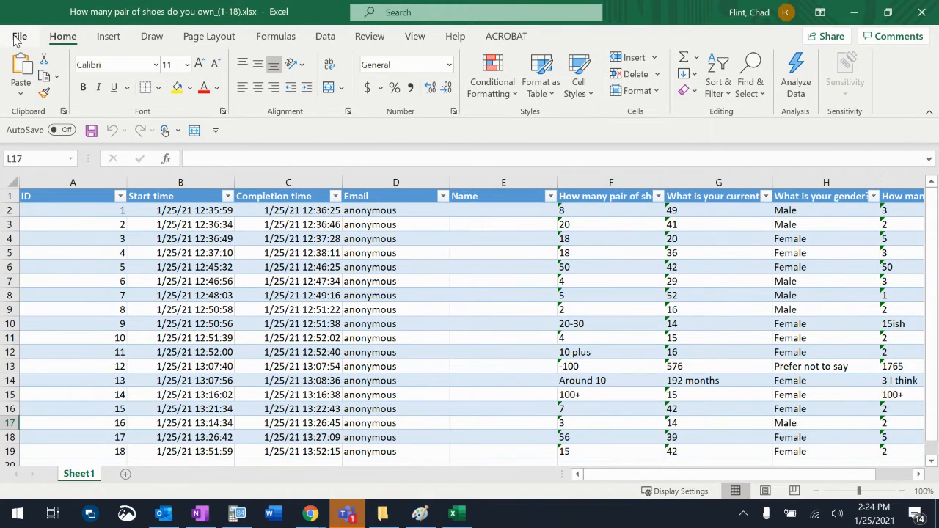
Step: Start saving a copy of the workbook and browse to the Exploration Project folder inside IB Math AI on OneDrive
{"action": "left_click", "coordinate": [19, 36]}
{"action": "left_click", "coordinate": [41, 235]}
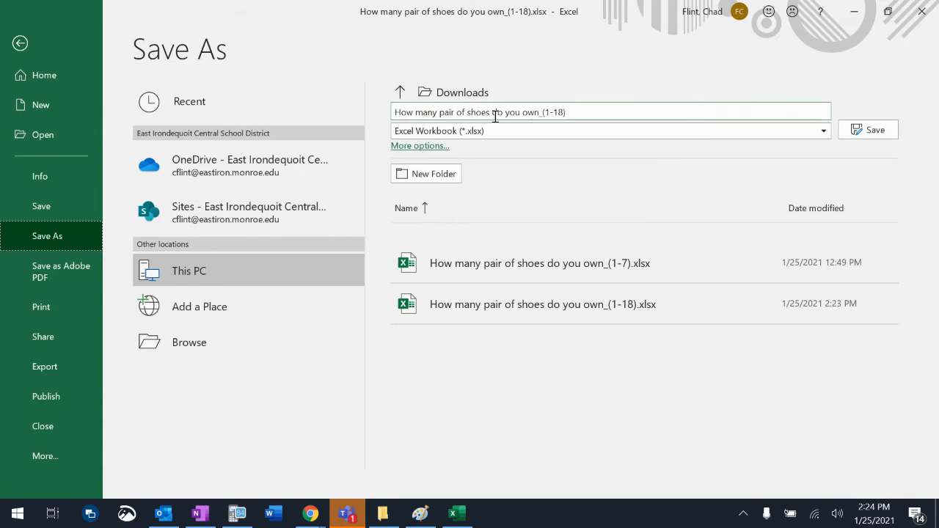
{"action": "left_click", "coordinate": [443, 101]}
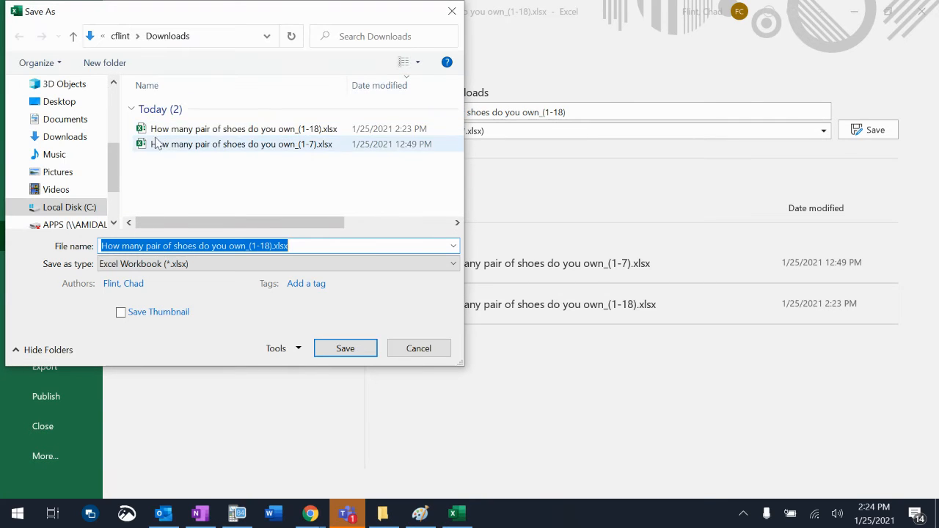
{"action": "scroll", "coordinate": [113, 125], "scroll_direction": "up", "scroll_amount": 3}
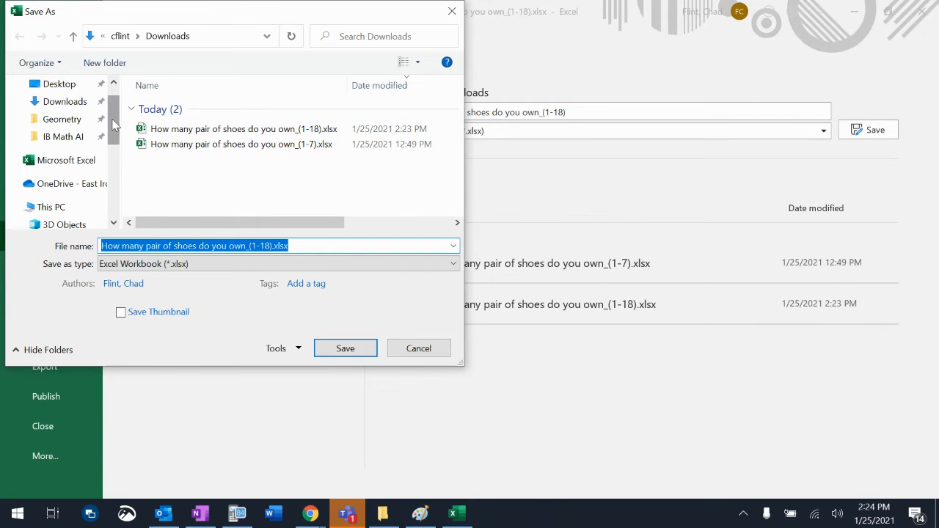
{"action": "left_click", "coordinate": [72, 183]}
{"action": "scroll", "coordinate": [196, 162], "scroll_direction": "down", "scroll_amount": 2}
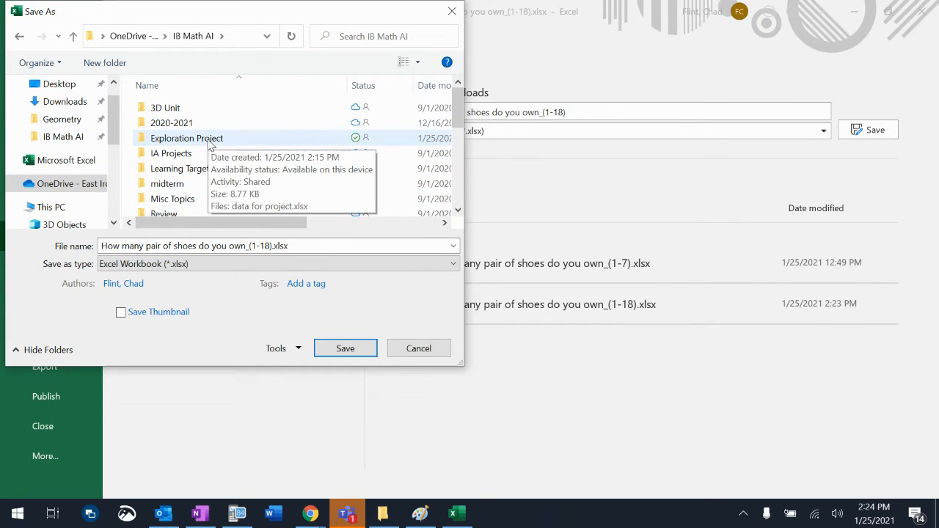
{"action": "right_click", "coordinate": [129, 137]}
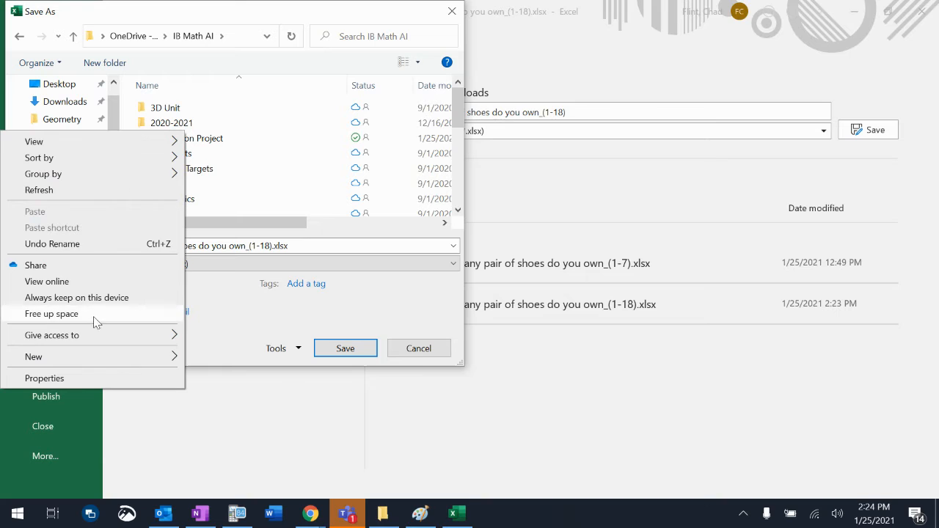
{"action": "left_click", "coordinate": [220, 145]}
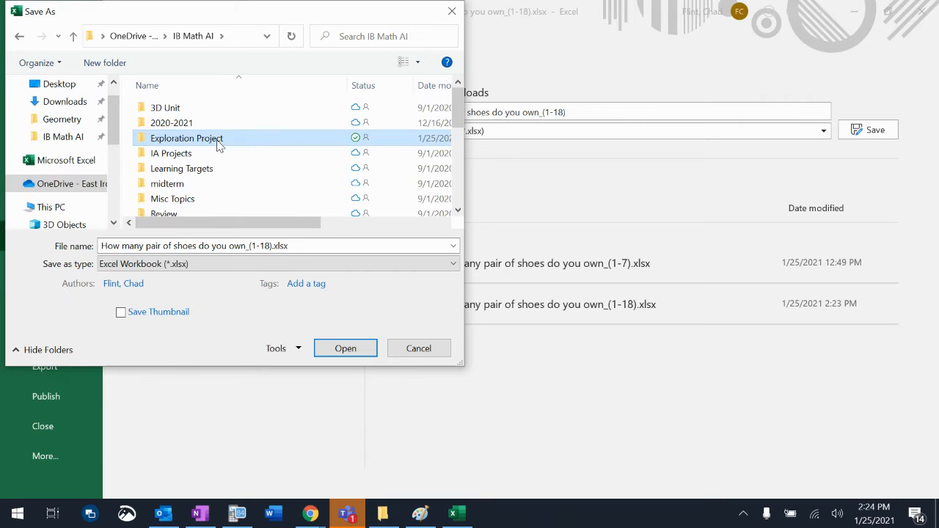
{"action": "double_click", "coordinate": [220, 145]}
Step: Name the workbook copy "shoe survey data for project" and save it in the Exploration Project folder
{"action": "left_click", "coordinate": [218, 246]}
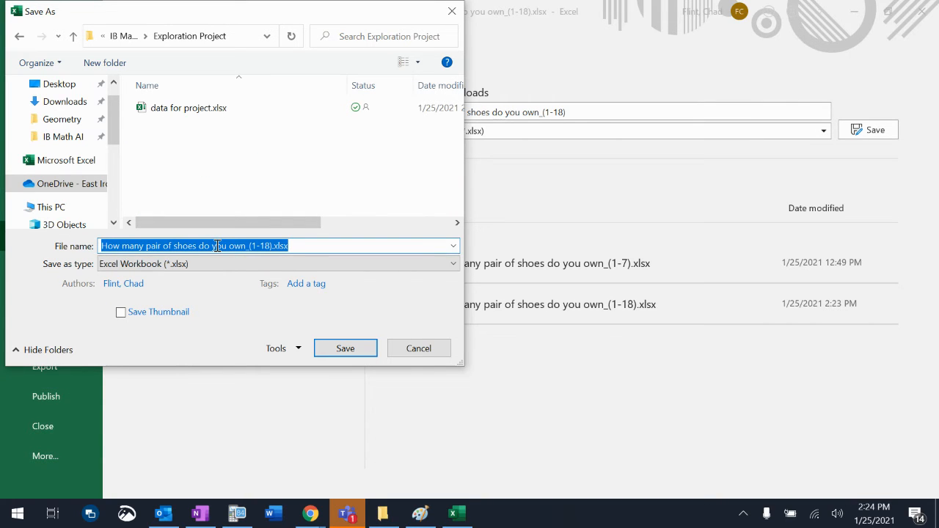
{"action": "type", "text": "sho"}
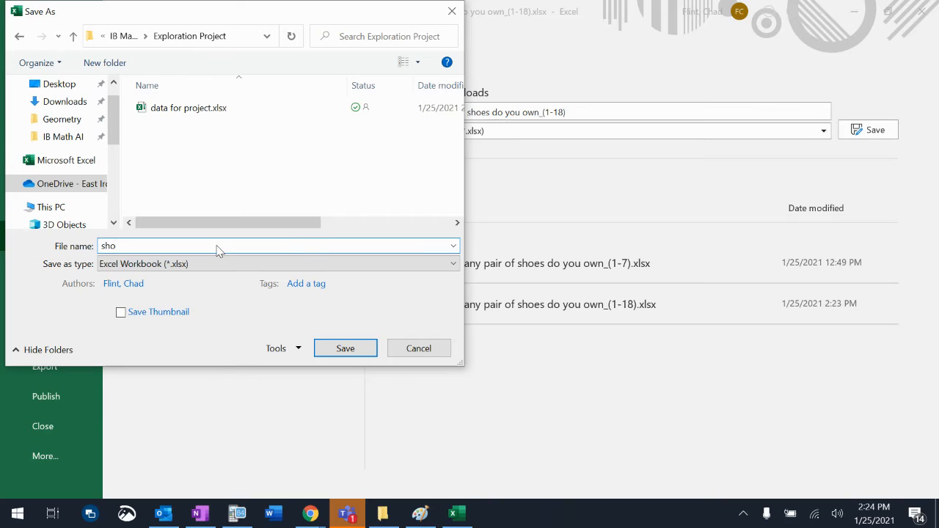
{"action": "type", "text": "e survey data for project"}
{"action": "key", "text": "Return"}
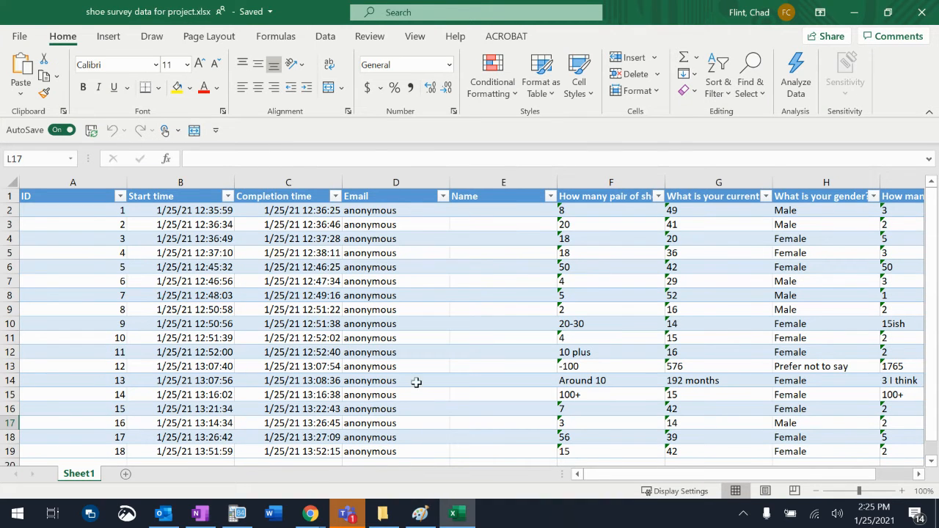
Step: Delete the ID column from the survey response table
{"action": "scroll", "coordinate": [470, 380], "scroll_direction": "down", "scroll_amount": 2}
{"action": "scroll", "coordinate": [471, 380], "scroll_direction": "up", "scroll_amount": 2}
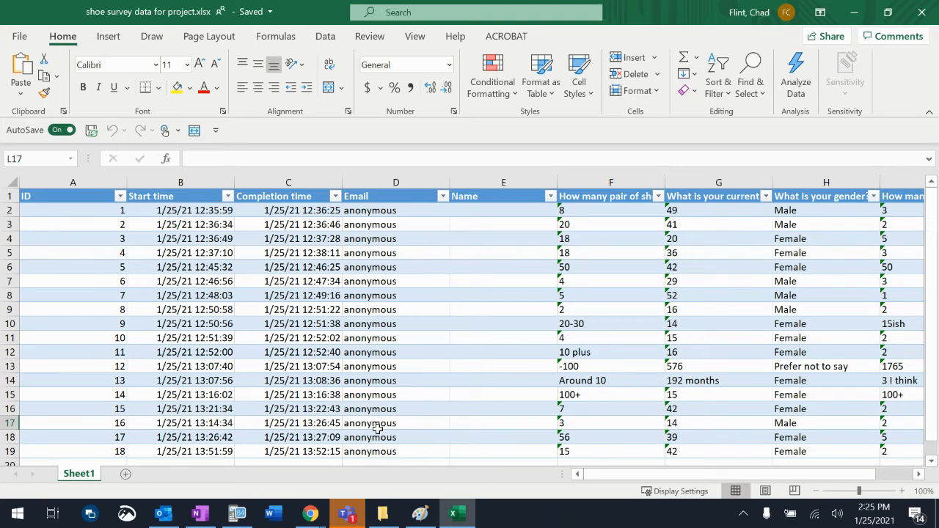
{"action": "left_click", "coordinate": [85, 174]}
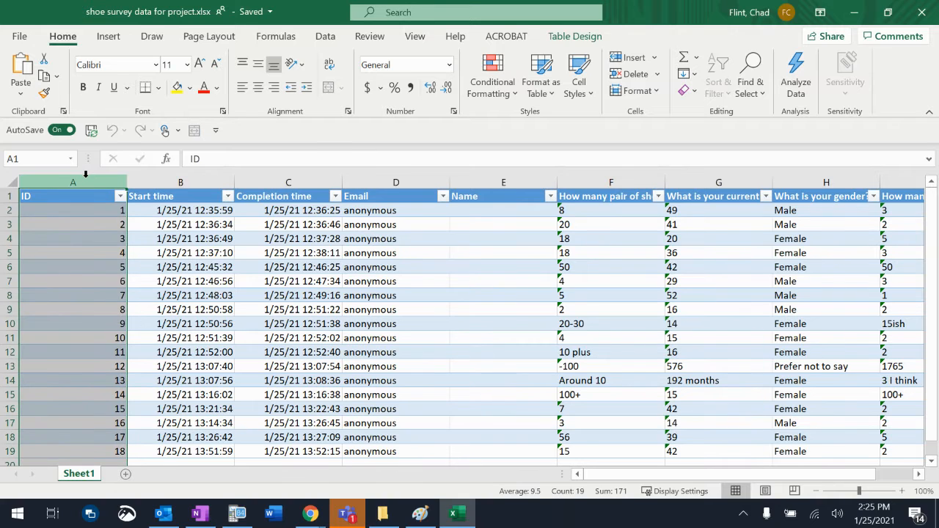
{"action": "right_click", "coordinate": [84, 216]}
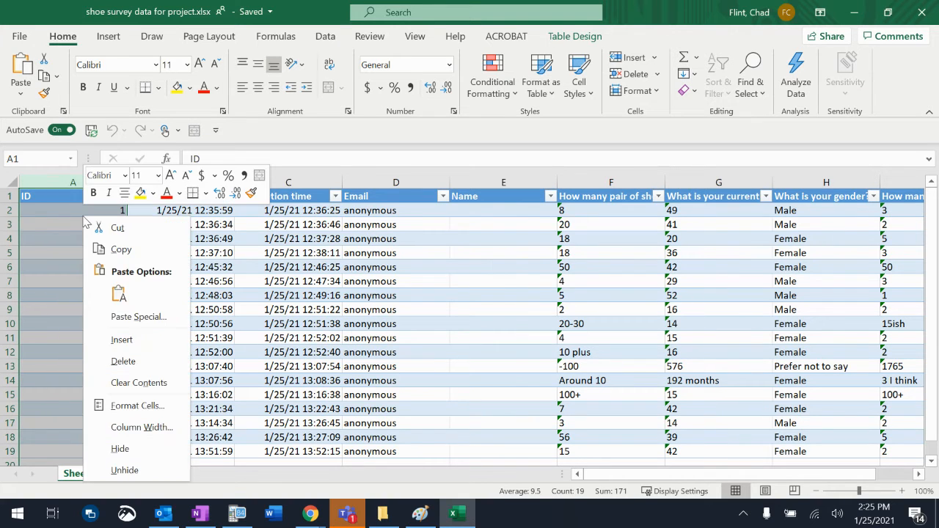
{"action": "left_click", "coordinate": [121, 361]}
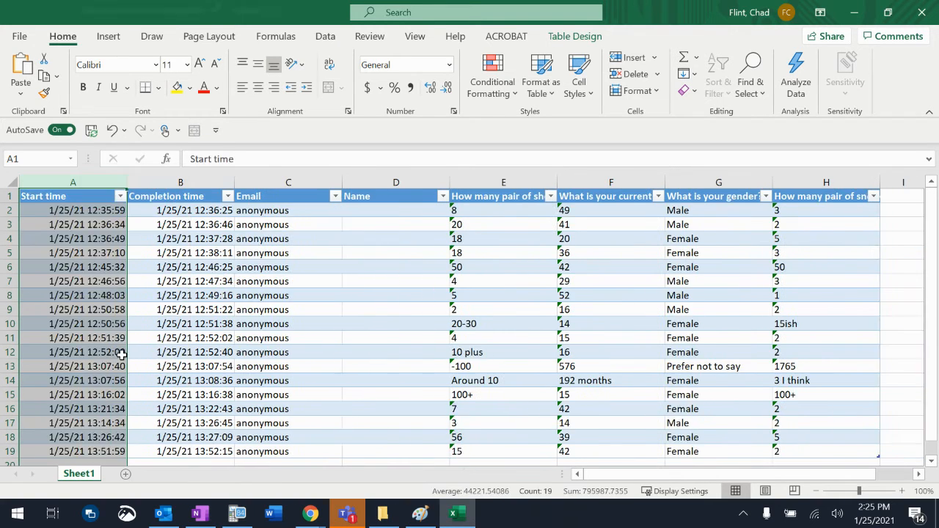
Step: Delete the Start time, Completion time, Email and Name columns, keeping only the four question columns
{"action": "left_click", "coordinate": [96, 181]}
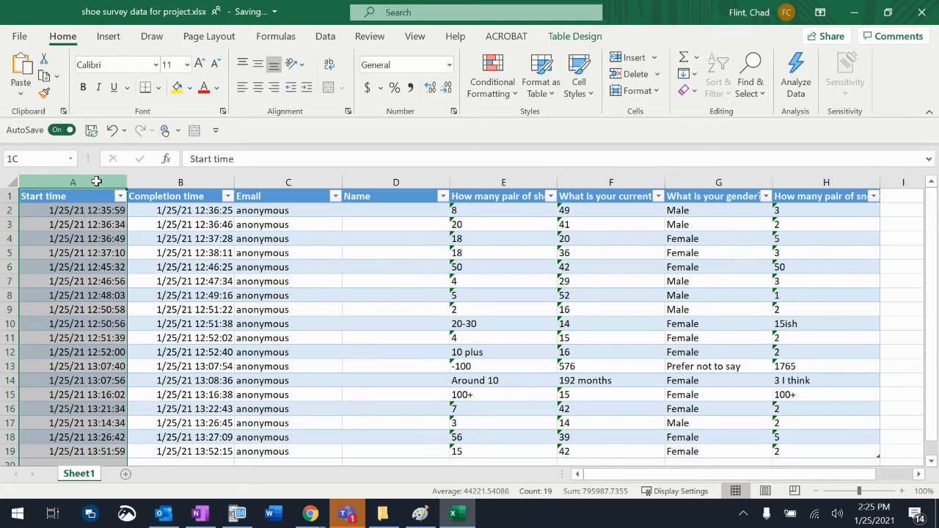
{"action": "left_click", "coordinate": [80, 179]}
{"action": "left_click_drag", "start_coordinate": [94, 178], "coordinate": [361, 181]}
{"action": "right_click", "coordinate": [235, 247]}
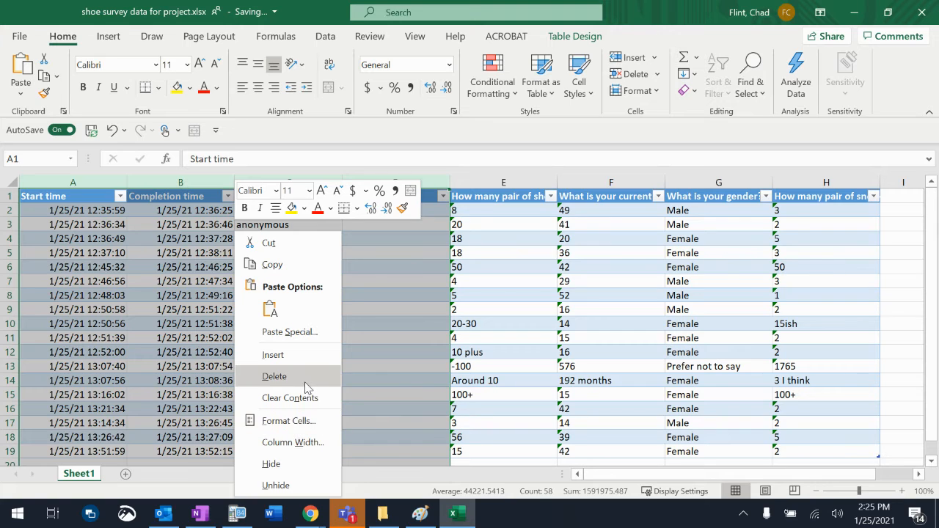
{"action": "left_click", "coordinate": [274, 377]}
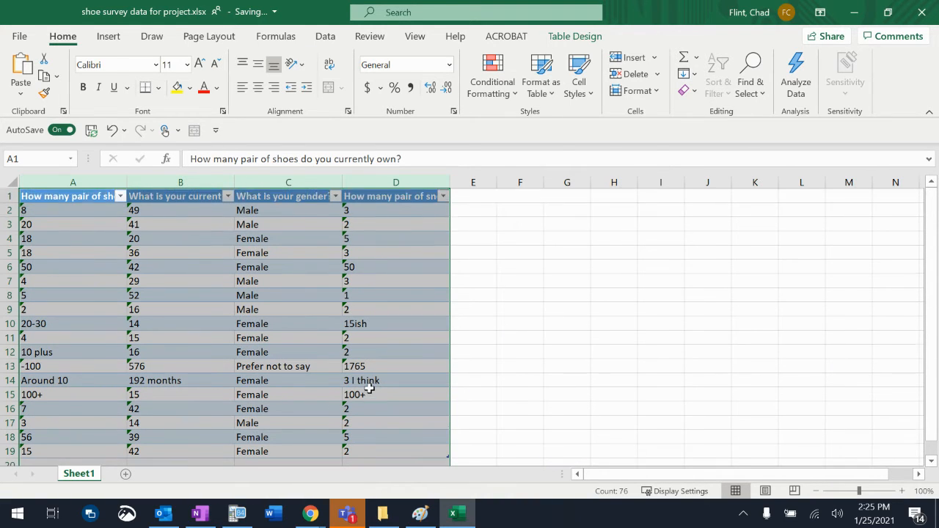
Step: Examine the survey answers for non-numeric or implausible entries, checking cells in rows 10, 13, 14 and 15
{"action": "left_click", "coordinate": [295, 354]}
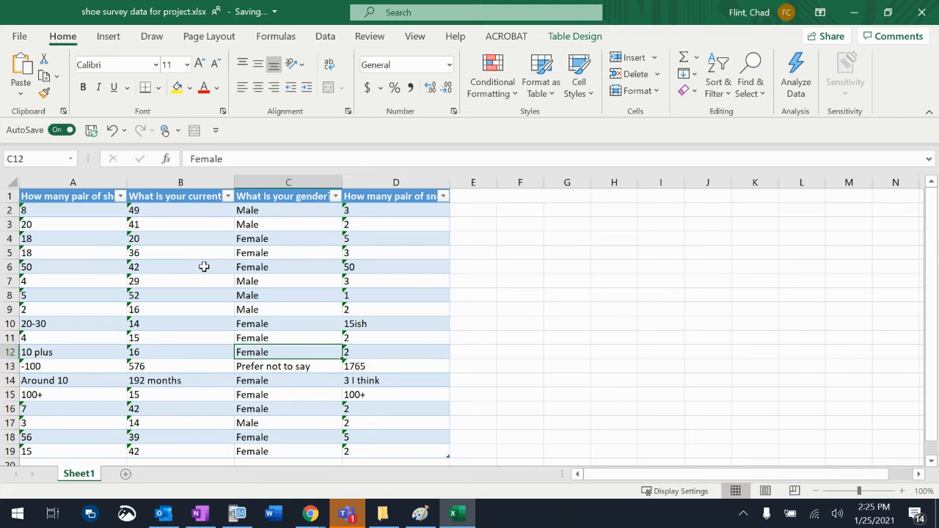
{"action": "left_click", "coordinate": [358, 324]}
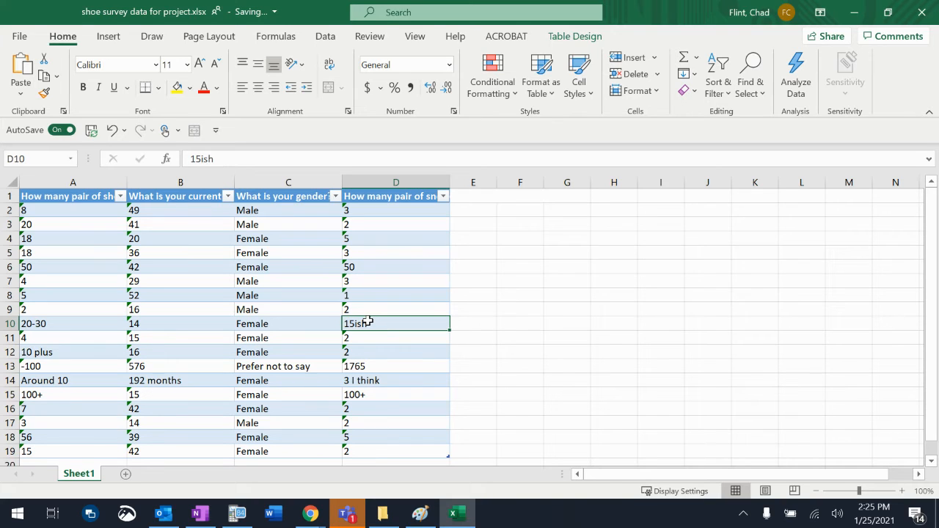
{"action": "left_click", "coordinate": [64, 323]}
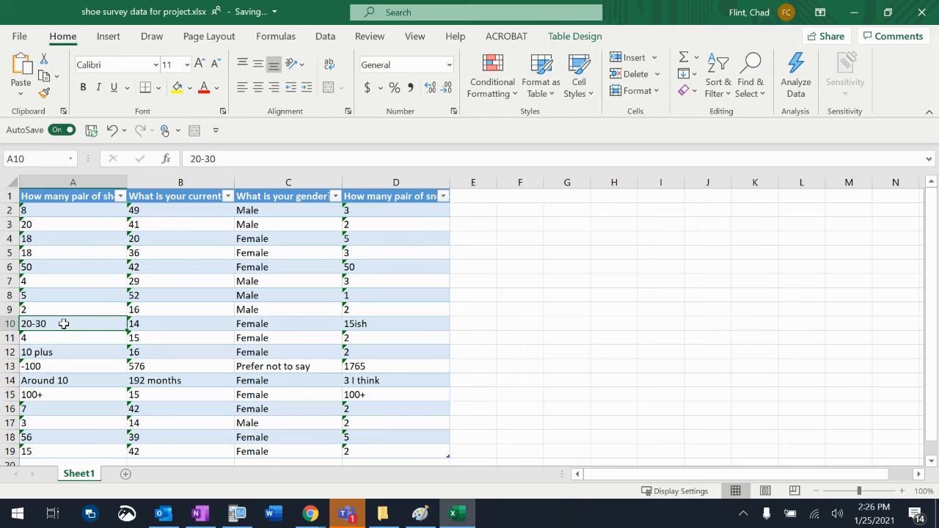
{"action": "left_click", "coordinate": [52, 380]}
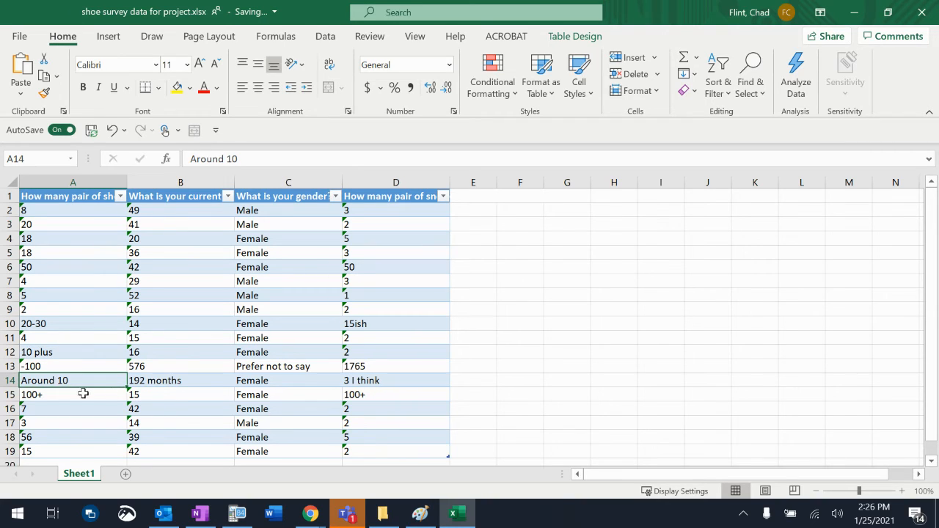
{"action": "left_click", "coordinate": [78, 393]}
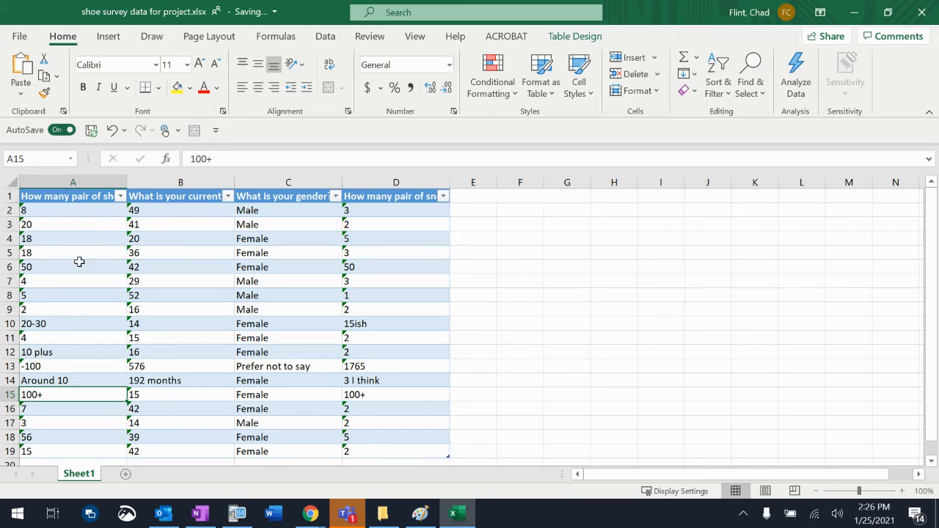
{"action": "left_click", "coordinate": [60, 366]}
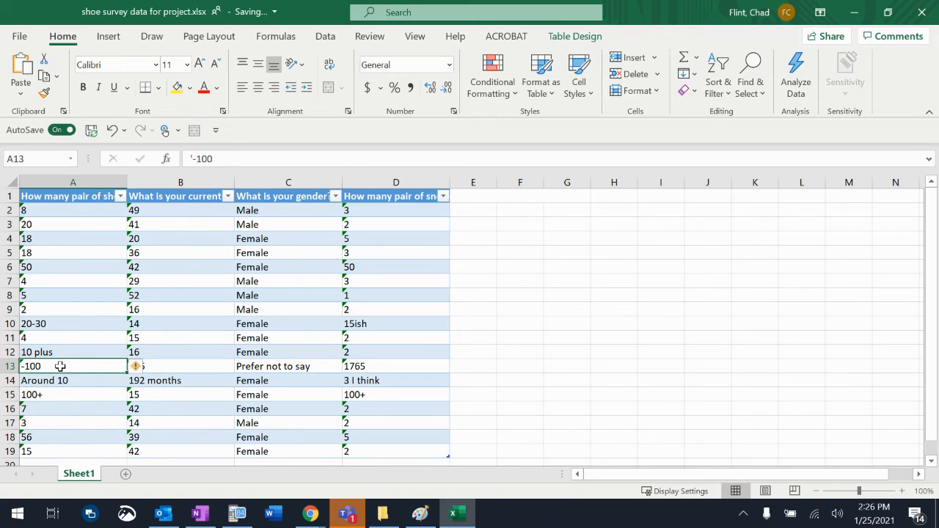
{"action": "left_click", "coordinate": [175, 369]}
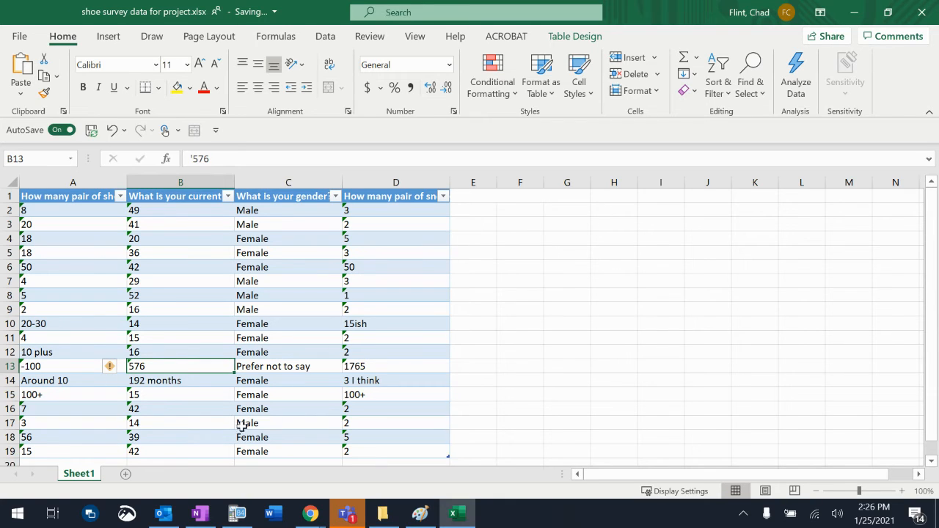
{"action": "left_click", "coordinate": [374, 363]}
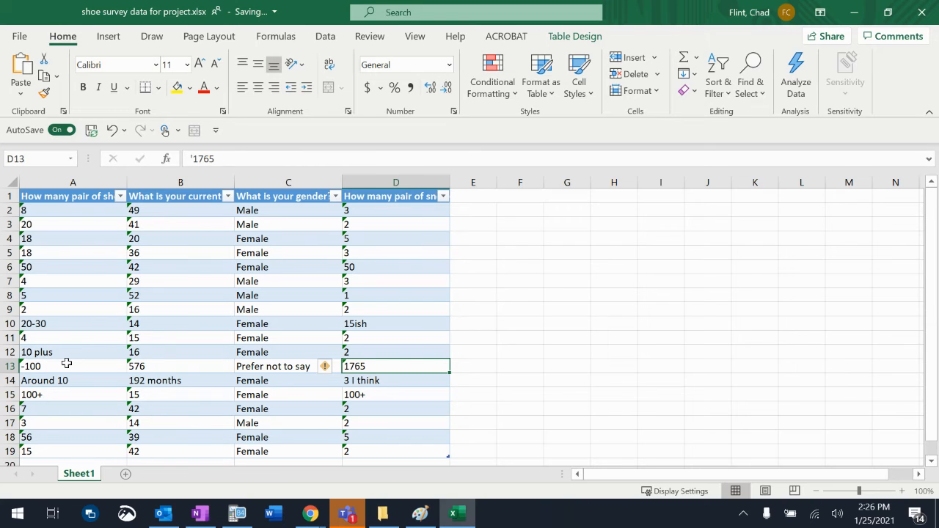
Step: Delete the entire row 13 containing the implausible response of -100 pairs of shoes
{"action": "left_click", "coordinate": [6, 365]}
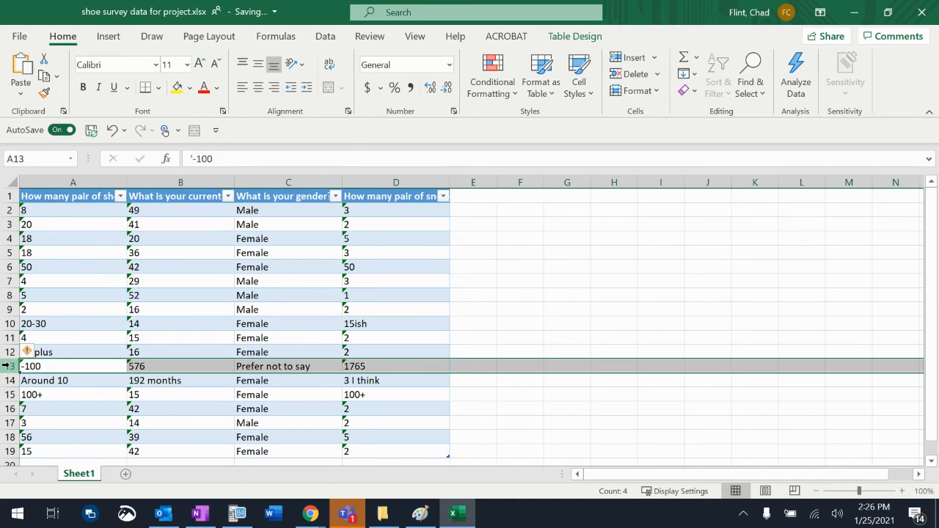
{"action": "right_click", "coordinate": [67, 367]}
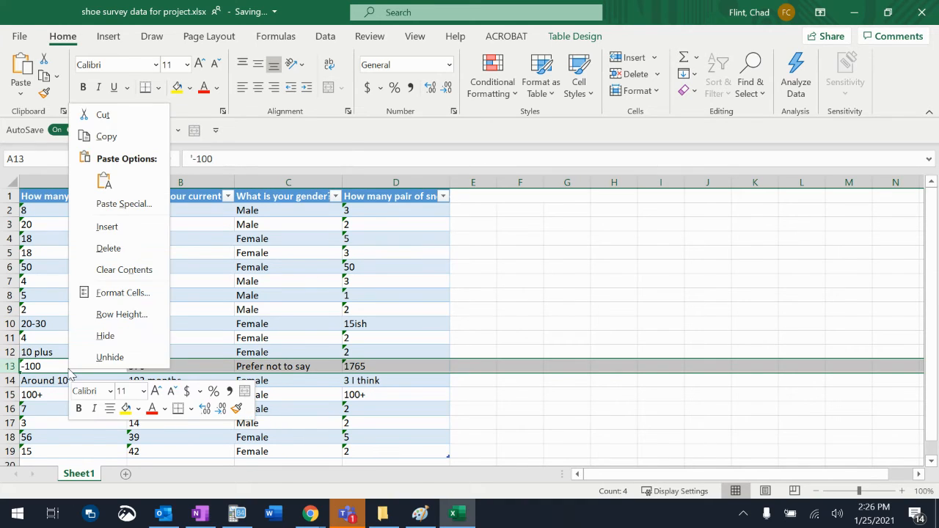
{"action": "left_click", "coordinate": [109, 254]}
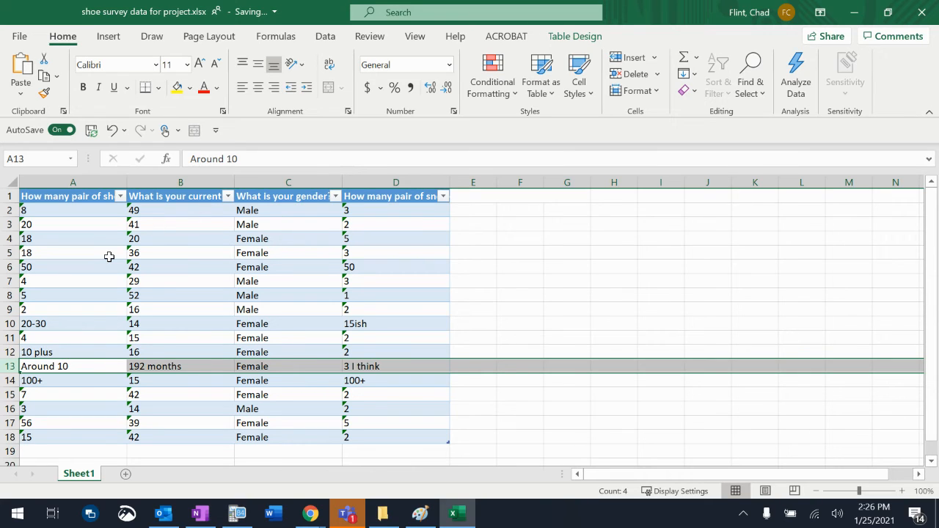
Step: Replace the range answer in cell A10 of the shoe count column with the single number 25
{"action": "left_click", "coordinate": [64, 323]}
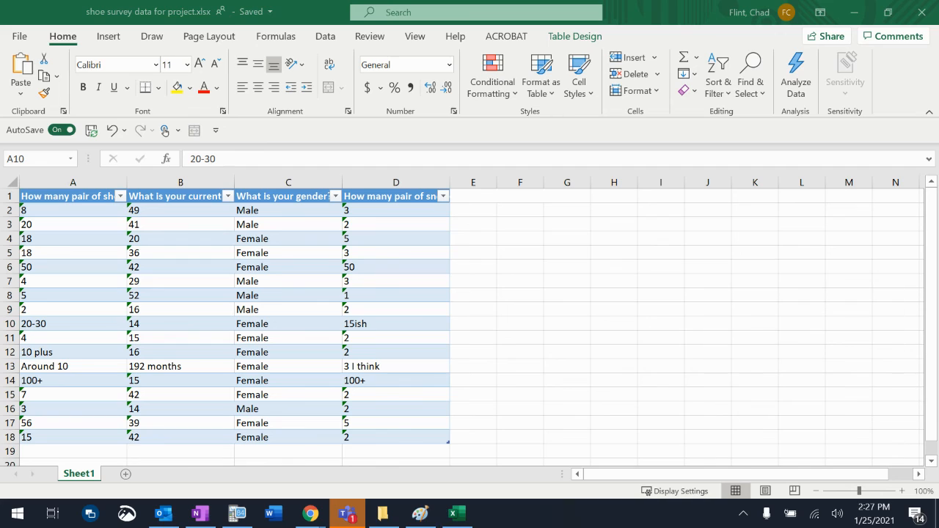
{"action": "left_click", "coordinate": [32, 321]}
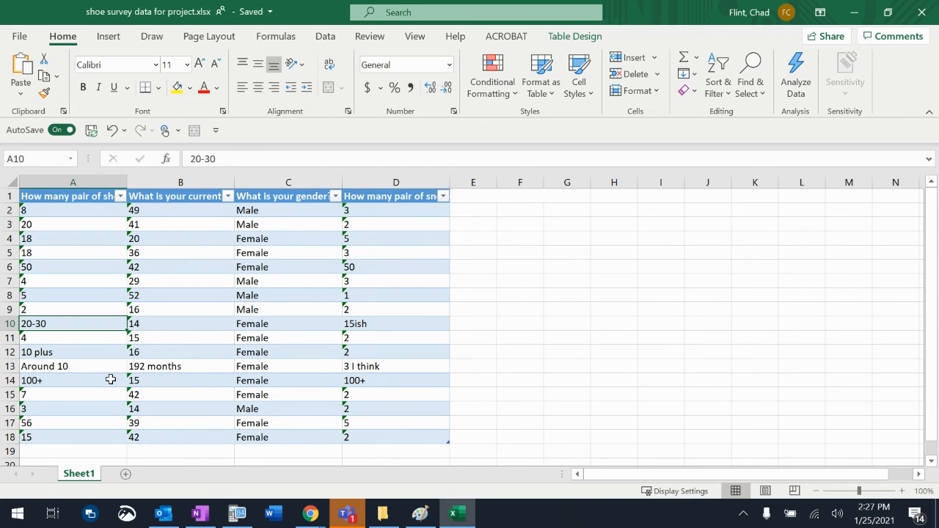
{"action": "type", "text": "25"}
{"action": "key", "text": "Return"}
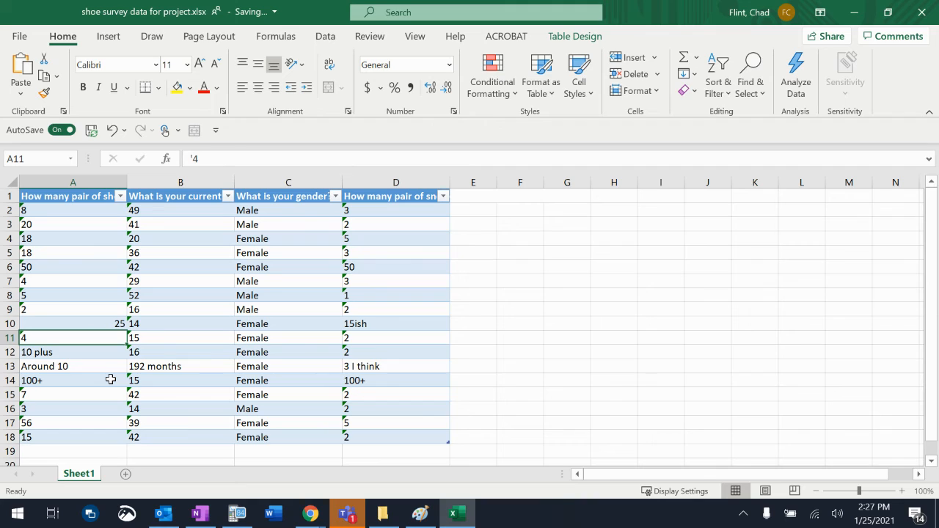
Step: Replace the approximate text answer in cell A13 of the shoe count column with the number 10
{"action": "left_click", "coordinate": [171, 366]}
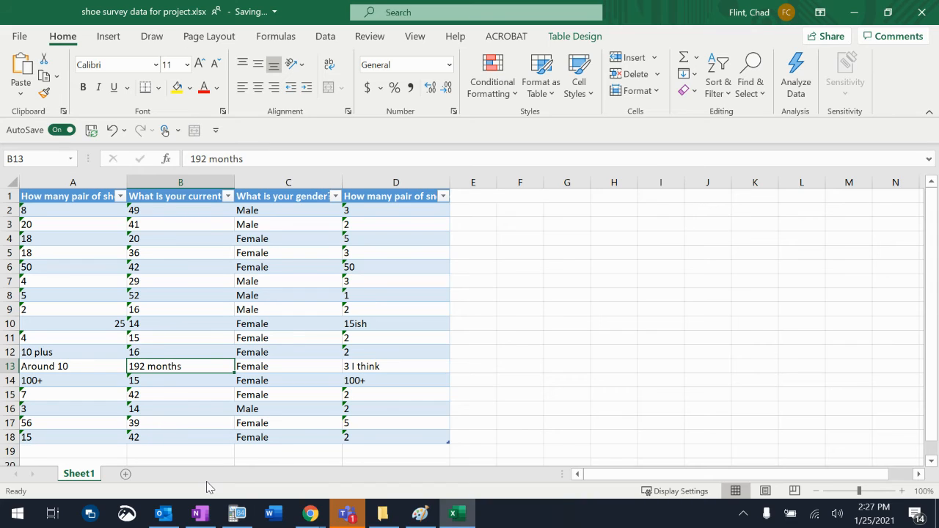
{"action": "left_click", "coordinate": [62, 366]}
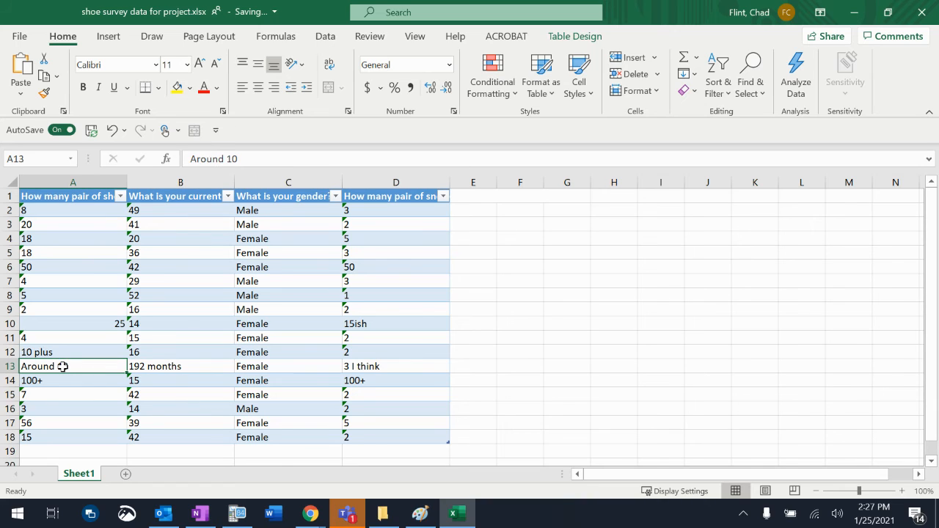
{"action": "type", "text": "10"}
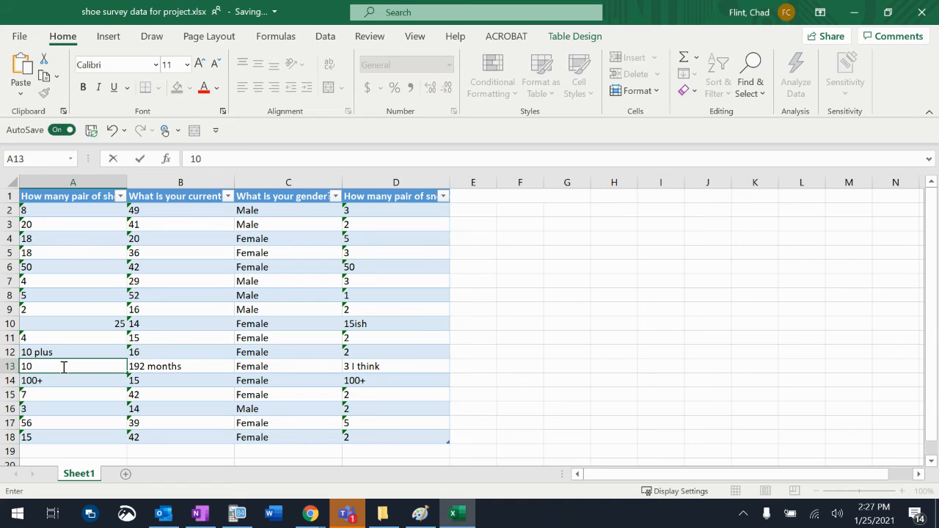
{"action": "key", "text": "Return"}
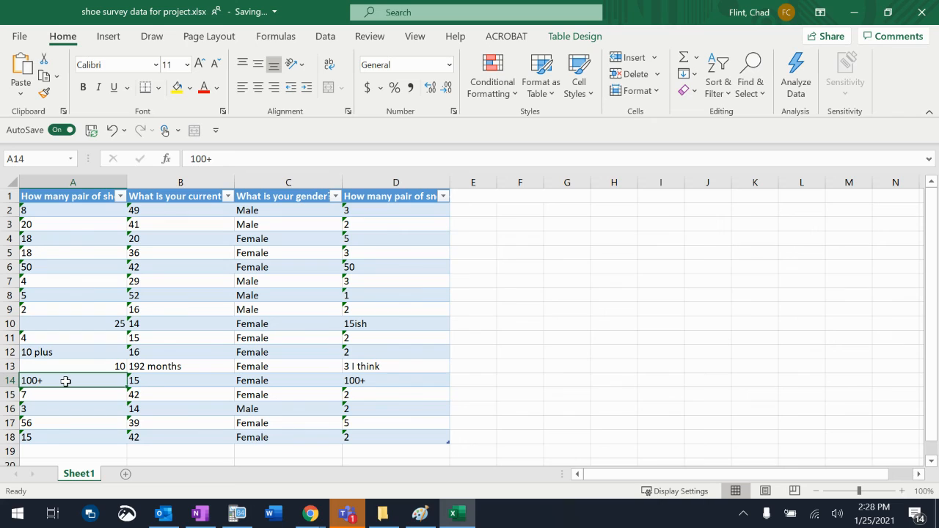
Step: Rename the worksheet Sheet1 to "Raw Data"
{"action": "double_click", "coordinate": [81, 475]}
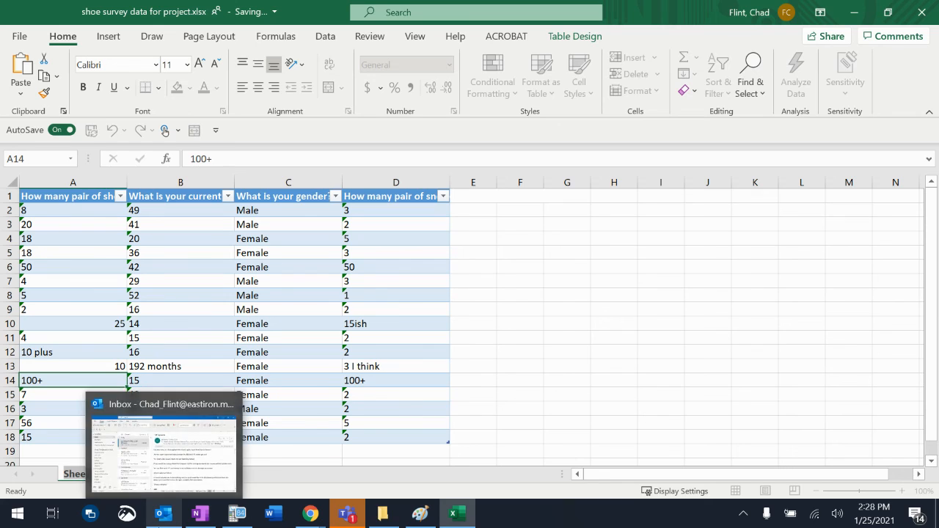
{"action": "type", "text": "Raw R"}
{"action": "type", "text": "ata"}
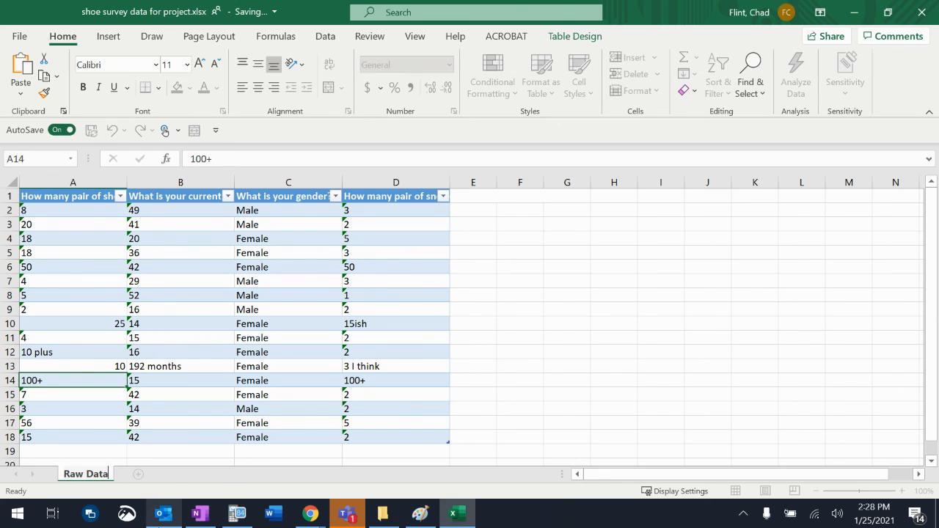
{"action": "key", "text": "Return"}
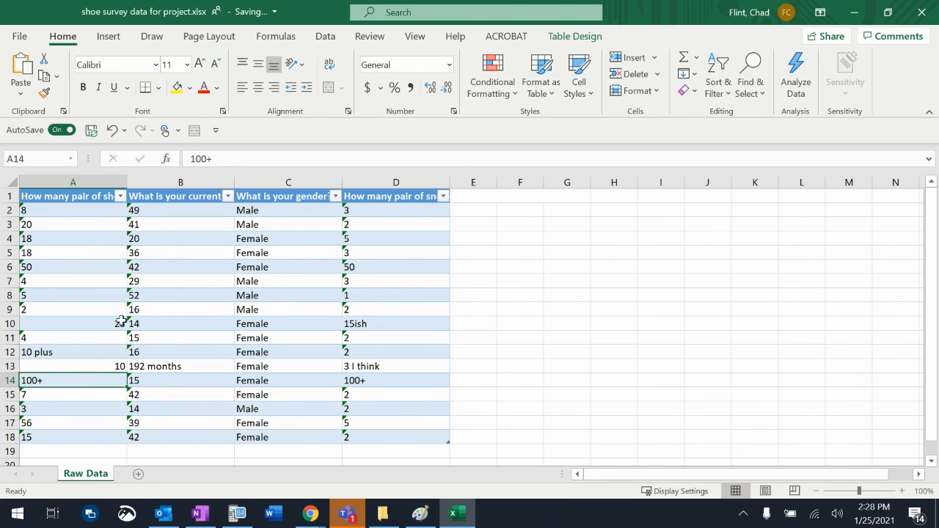